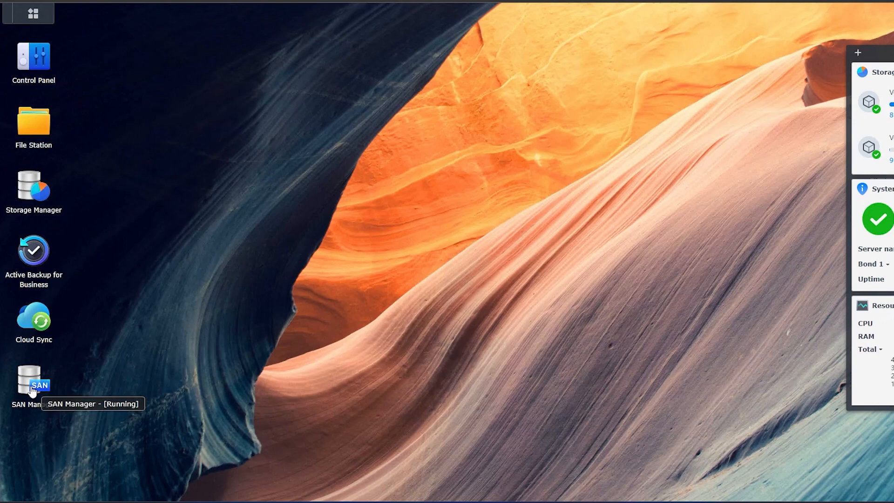
# - Open SAN Manager and start creating a new LUN
pyautogui.click(33, 13)
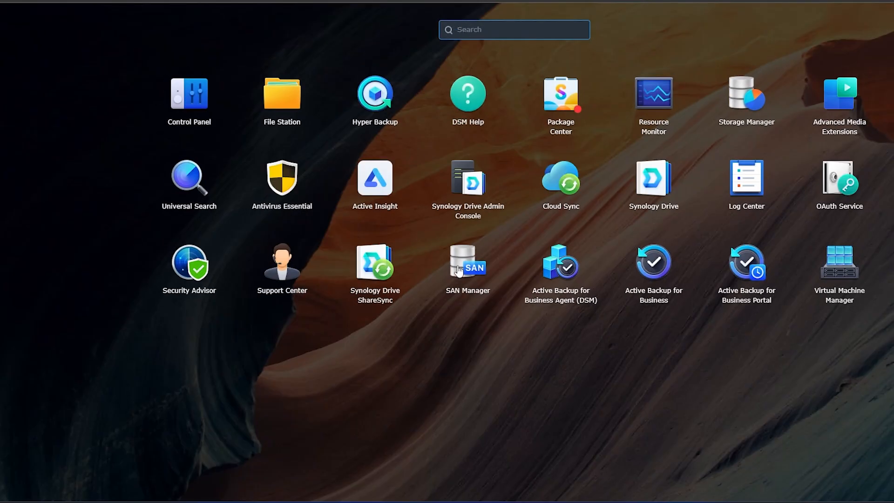
pyautogui.click(464, 270)
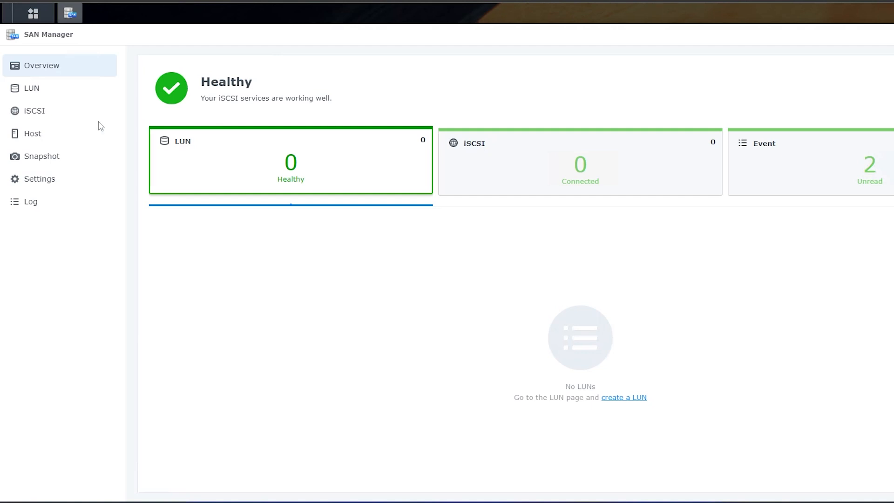
pyautogui.click(47, 90)
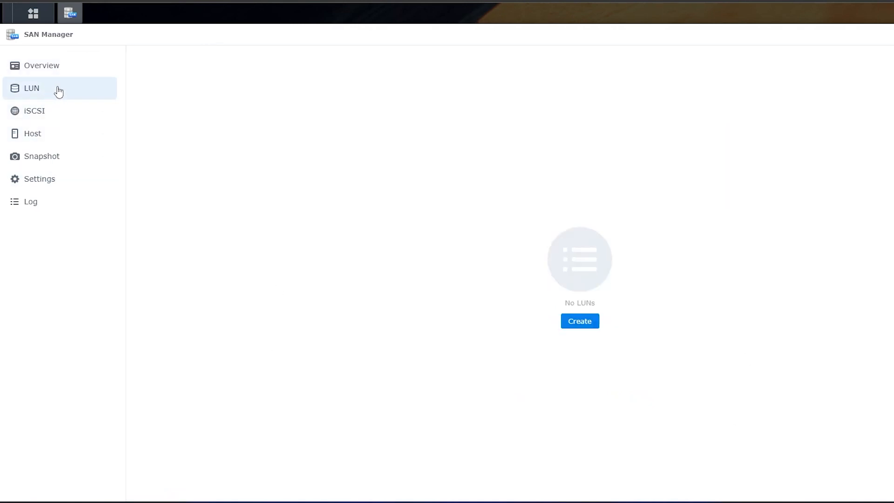
pyautogui.click(578, 324)
# - Give the LUN the description ESXI, location Volume 3, a total capacity of 11000 GB and Thick Provisioning space allocation
pyautogui.click(560, 181)
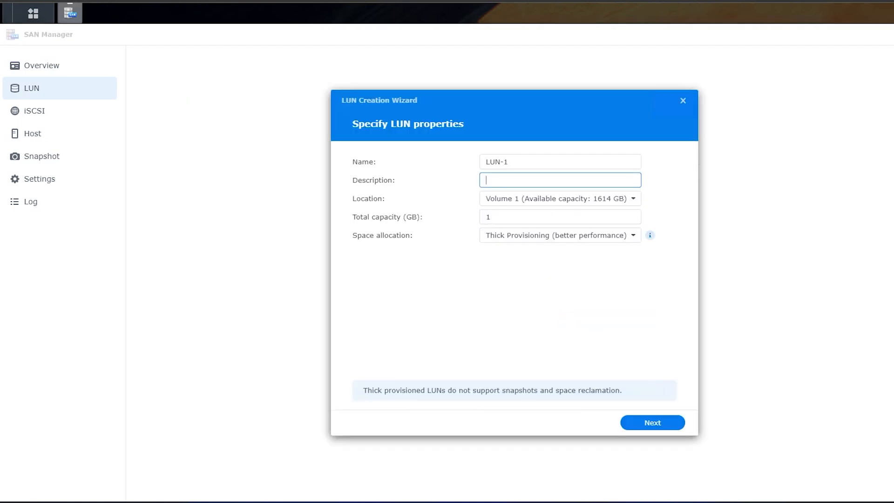
pyautogui.write('ESXI')
pyautogui.click(604, 199)
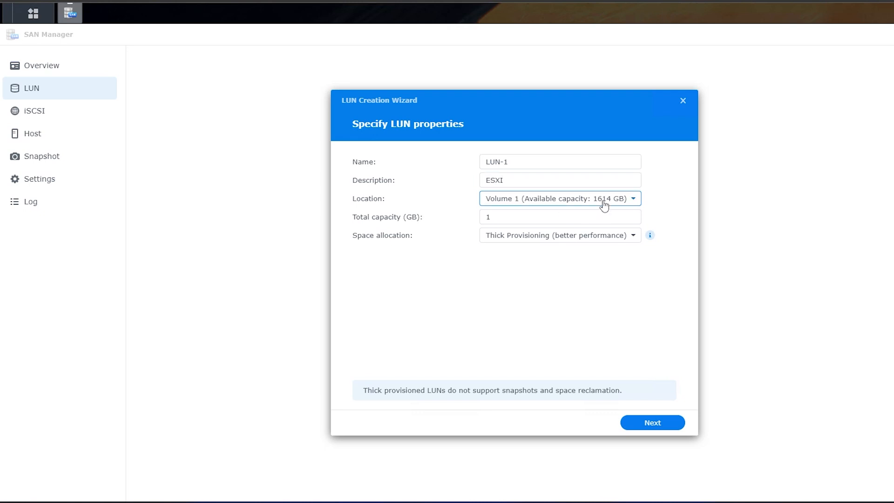
pyautogui.click(517, 262)
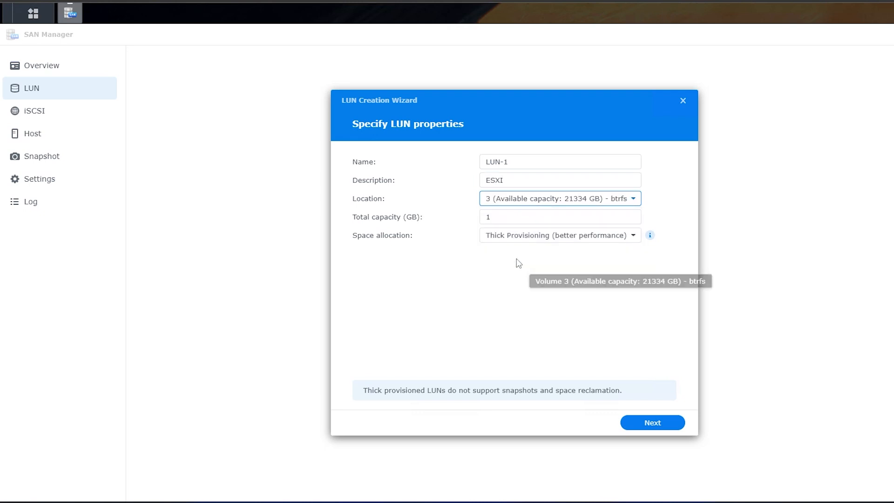
pyautogui.click(526, 217)
pyautogui.write('1')
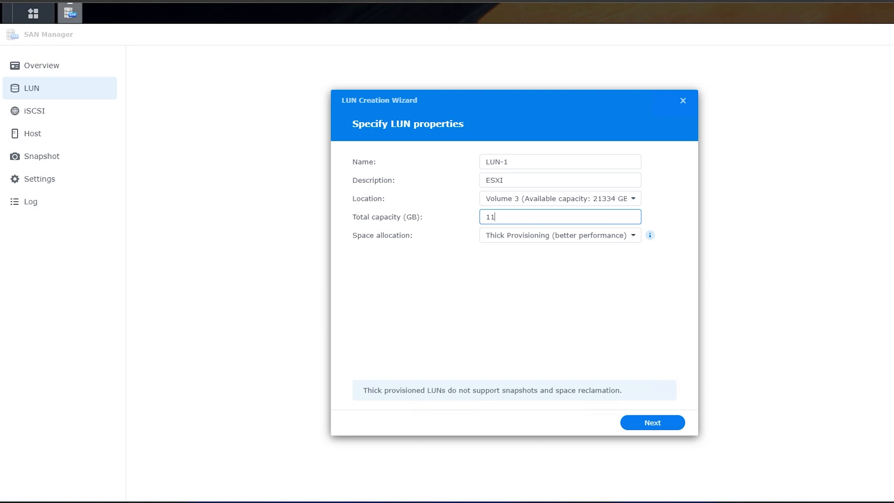
pyautogui.write('000')
pyautogui.click(513, 297)
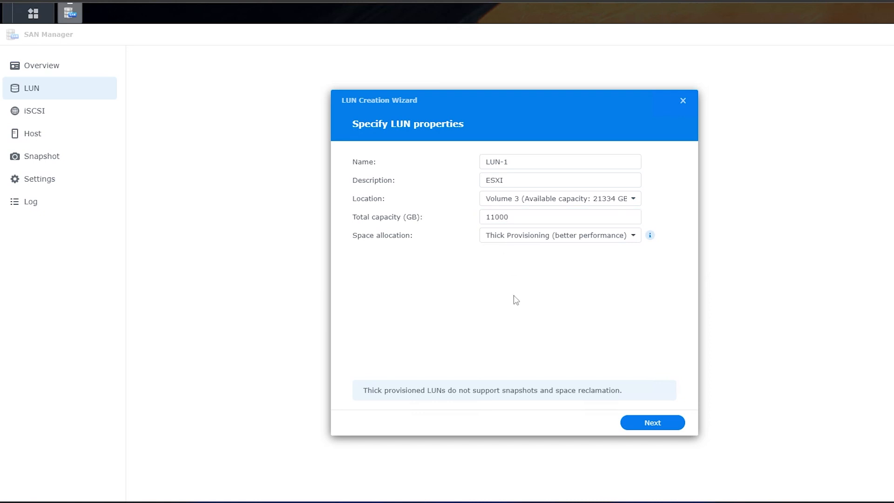
pyautogui.click(564, 241)
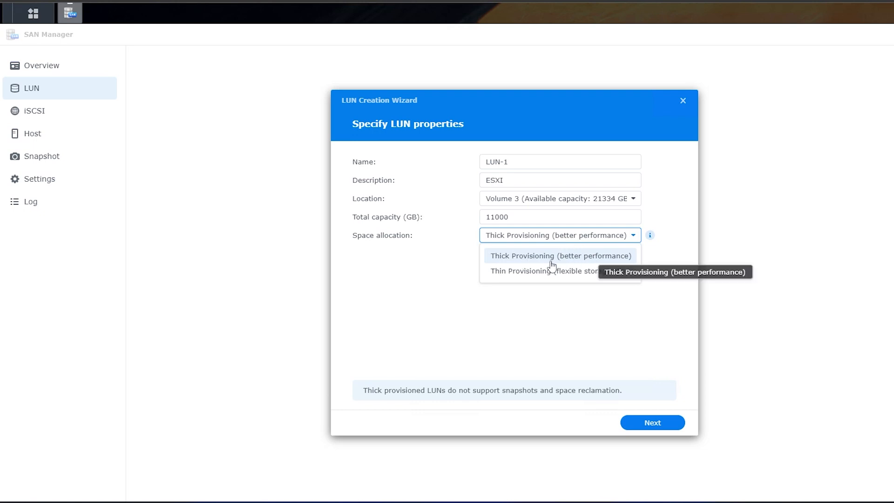
pyautogui.click(596, 261)
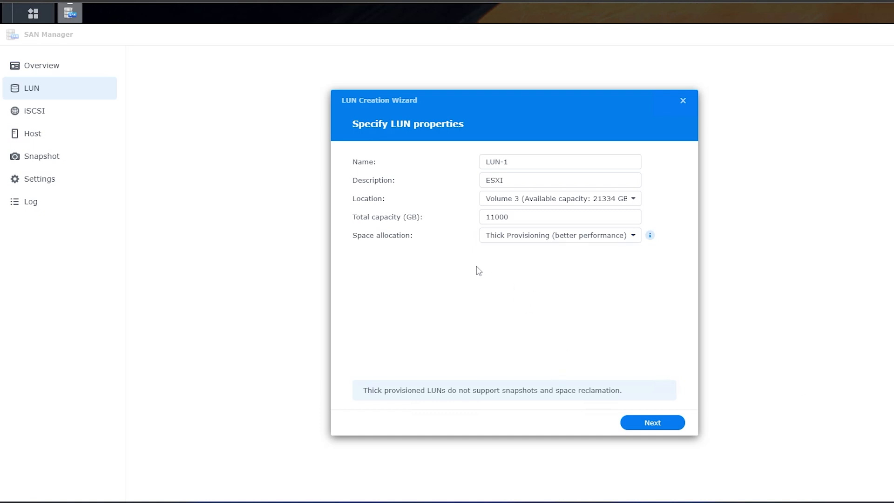
pyautogui.click(649, 424)
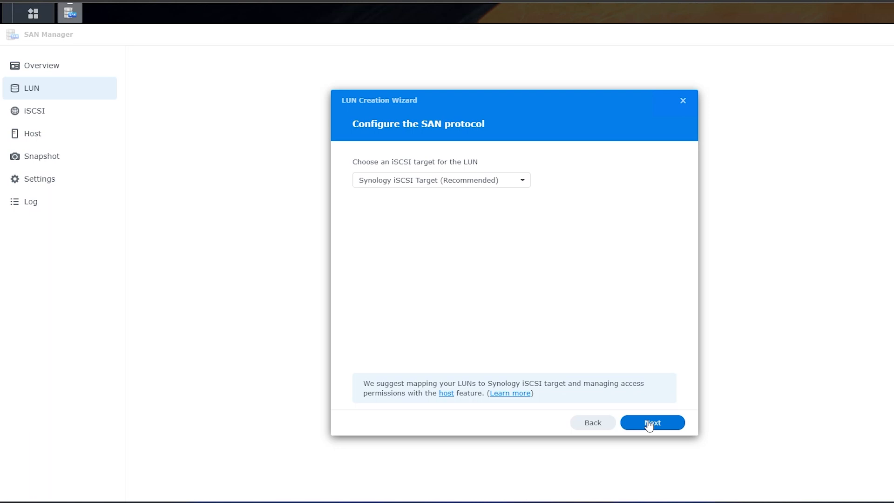
# - Map the LUN to the recommended Synology iSCSI Target, keep the Allow all permission and finish creating it
pyautogui.click(514, 184)
pyautogui.click(489, 203)
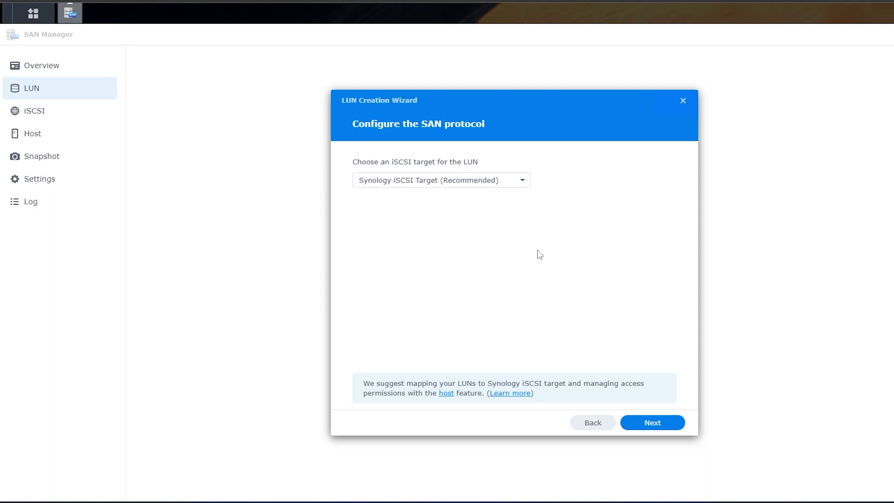
pyautogui.click(654, 424)
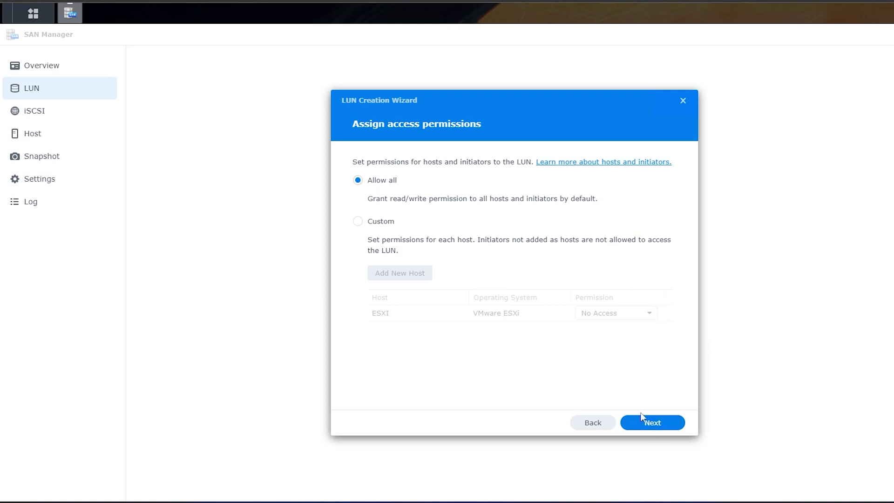
pyautogui.click(646, 422)
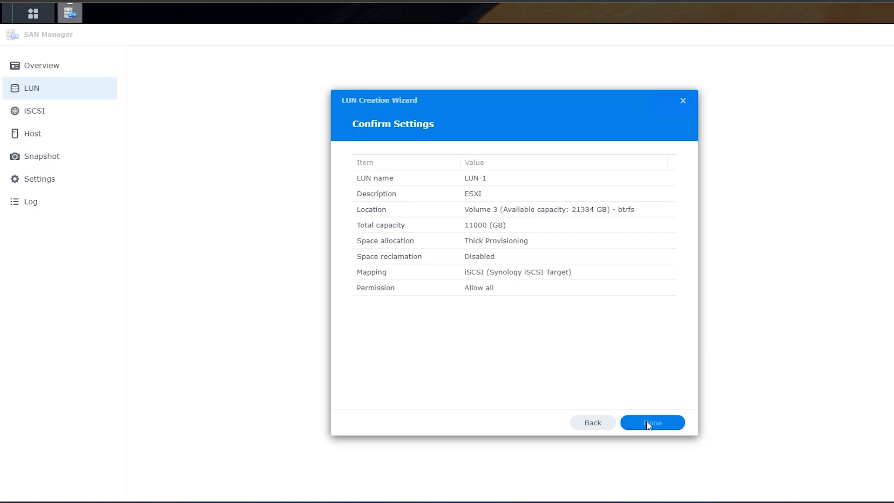
pyautogui.click(647, 423)
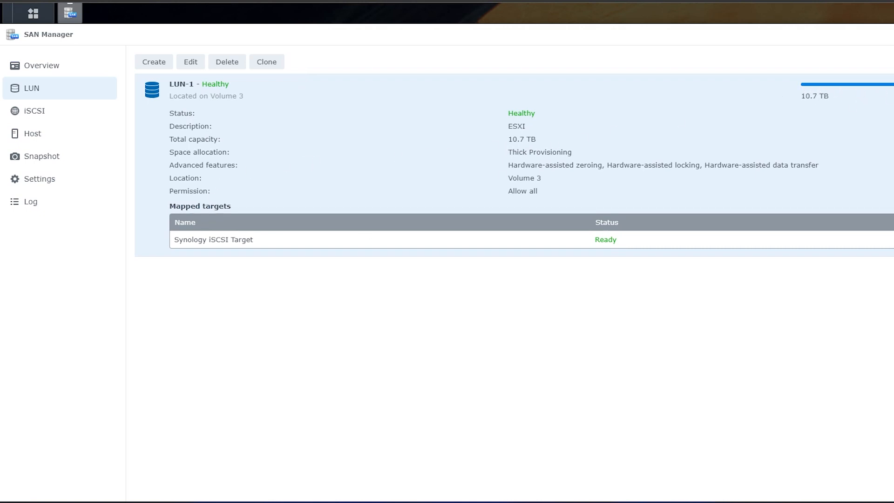
# - Edit the Synology iSCSI Target to allow multiple sessions from one or more iSCSI initiators
pyautogui.click(44, 118)
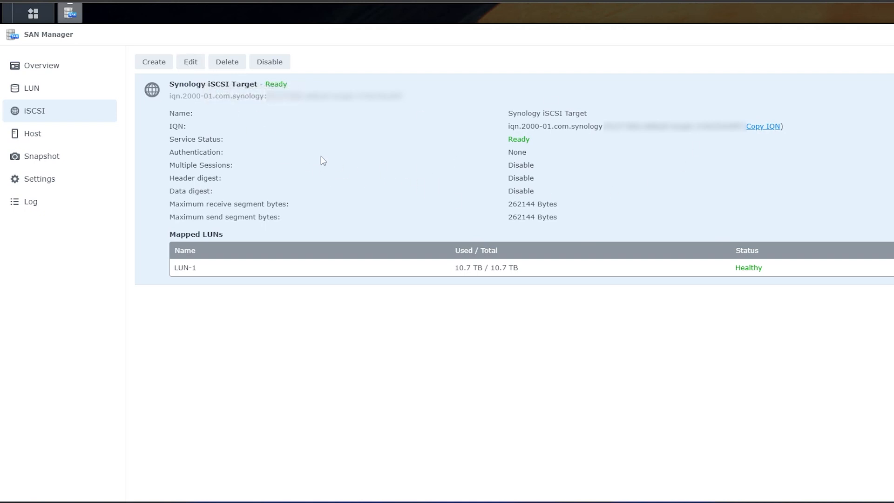
pyautogui.click(191, 62)
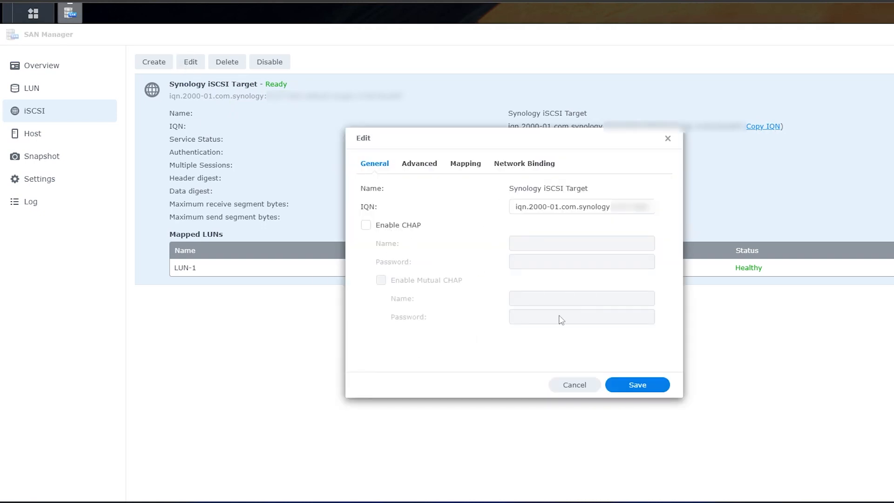
pyautogui.click(419, 166)
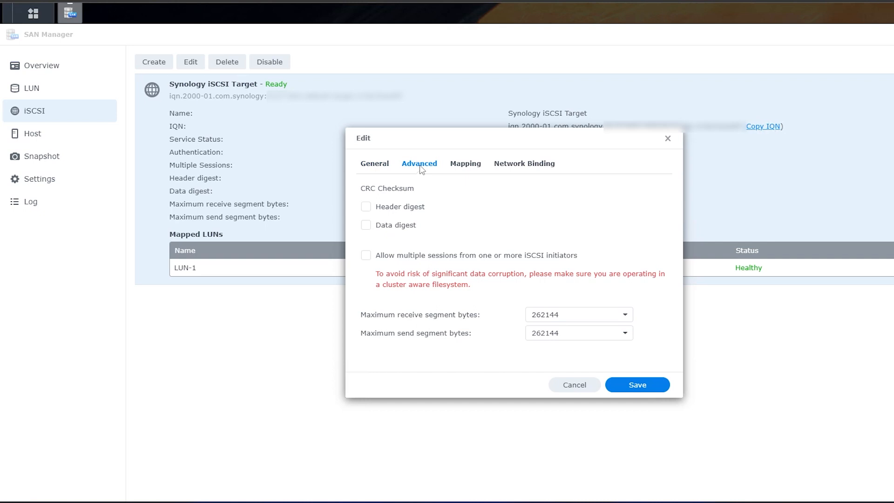
pyautogui.click(366, 255)
# - Bind the iSCSI target to only the Bond 1 network interface and save the target settings
pyautogui.click(467, 165)
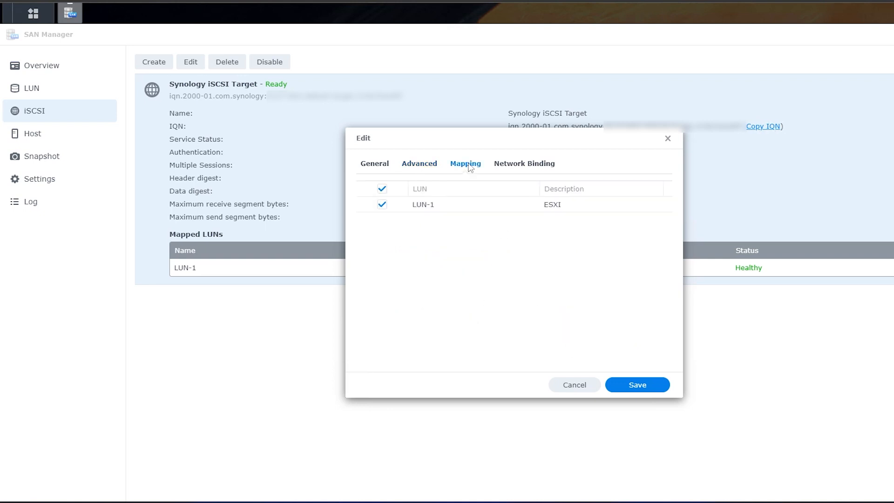
pyautogui.click(516, 167)
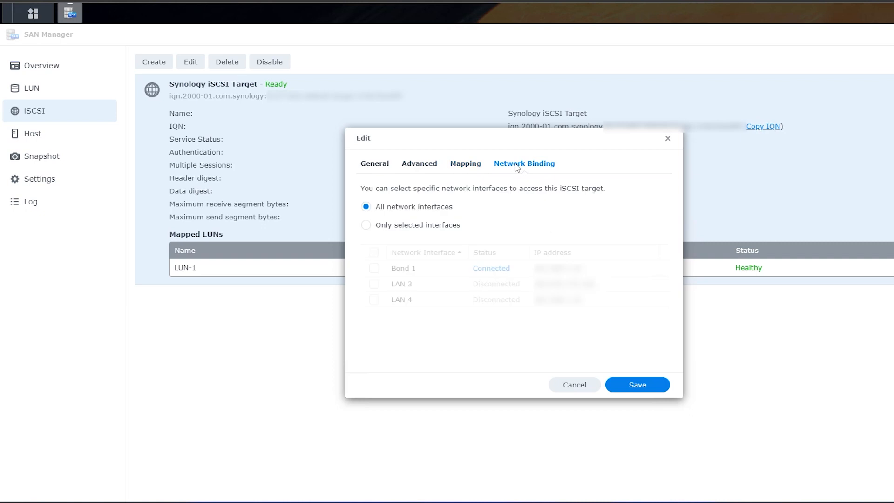
pyautogui.click(367, 225)
pyautogui.click(373, 269)
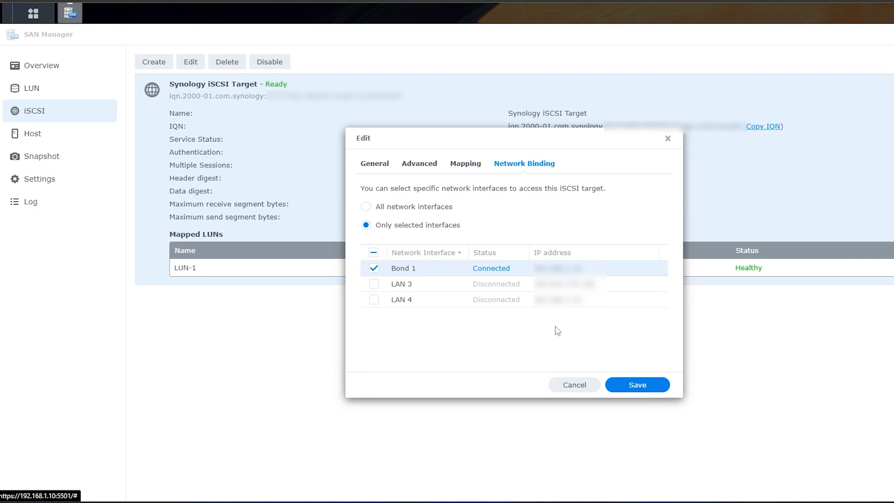
pyautogui.click(638, 385)
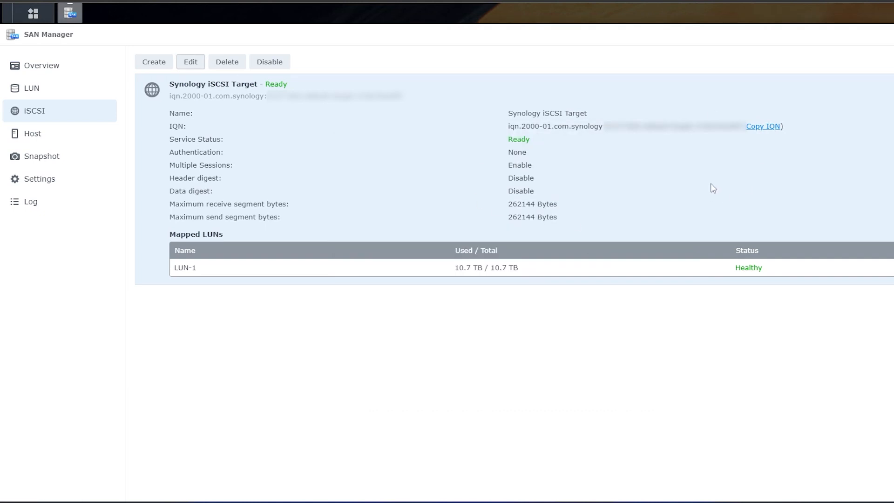
# - Review LUN-1's mapping, permission and cache settings, including the I/O policy, and close them without saving
pyautogui.click(26, 90)
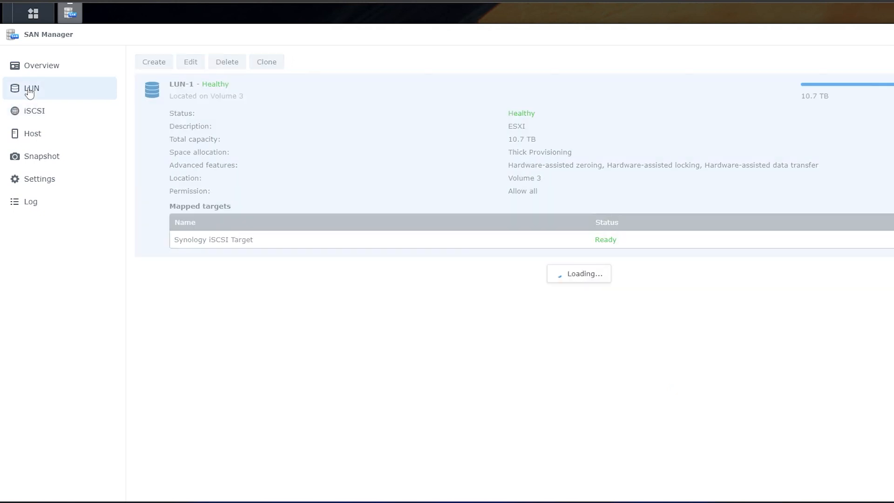
pyautogui.click(190, 66)
pyautogui.click(429, 183)
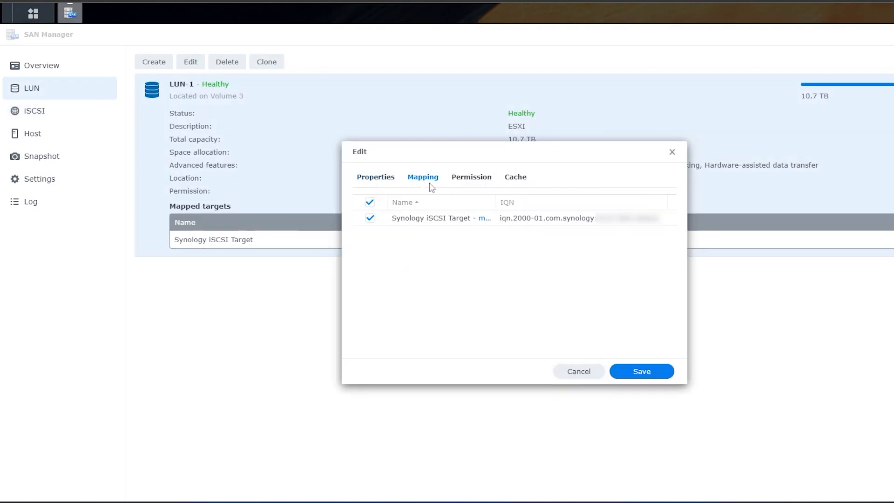
pyautogui.click(477, 179)
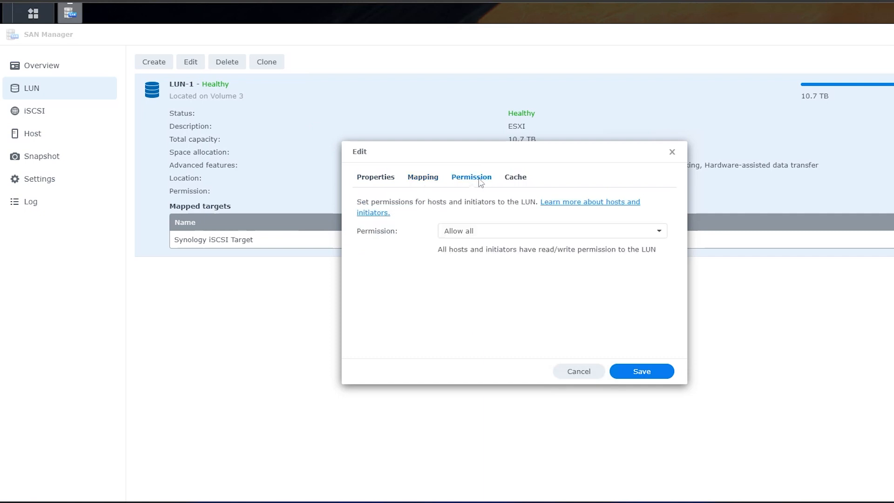
pyautogui.click(483, 236)
pyautogui.click(484, 248)
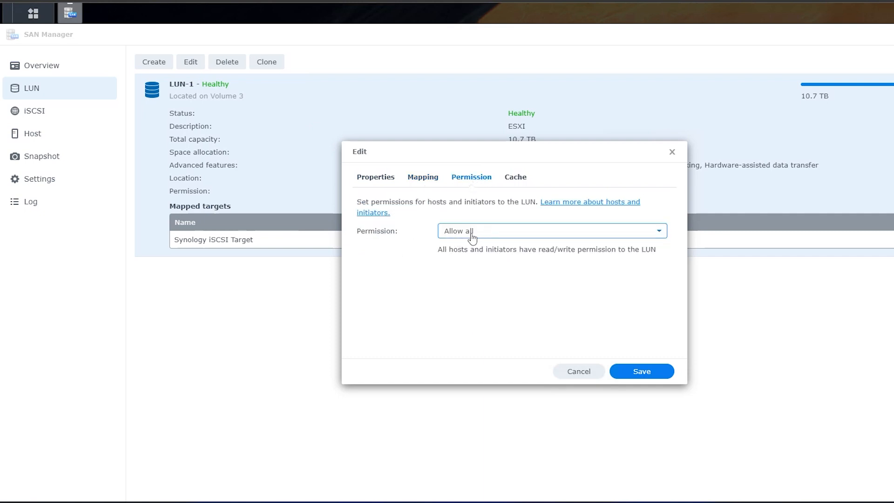
pyautogui.click(515, 177)
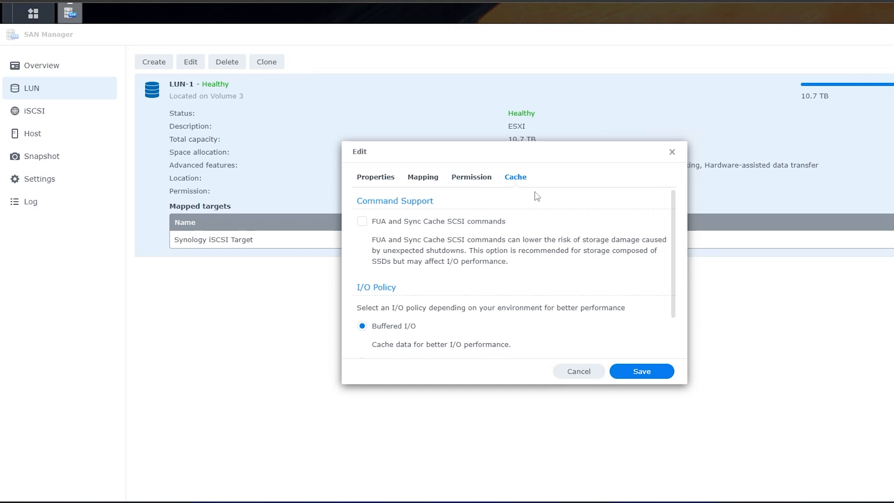
pyautogui.scroll(-1, 605, 273)
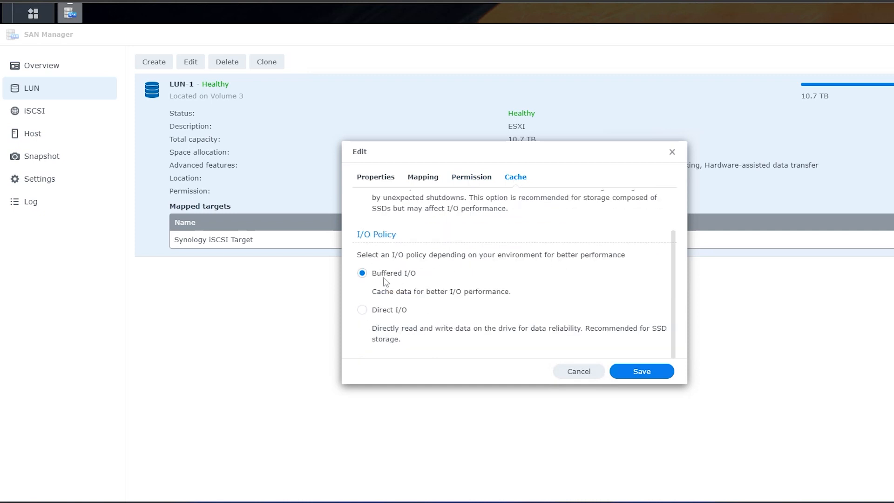
pyautogui.scroll(1, 552, 265)
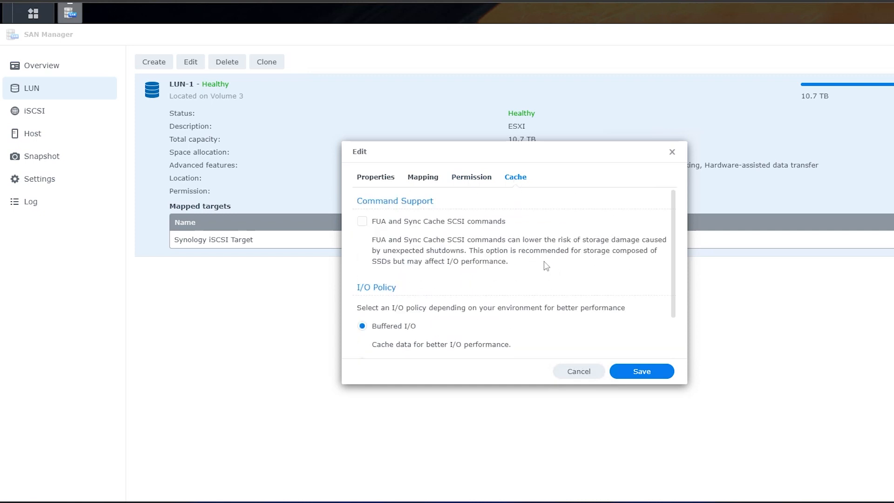
pyautogui.click(593, 374)
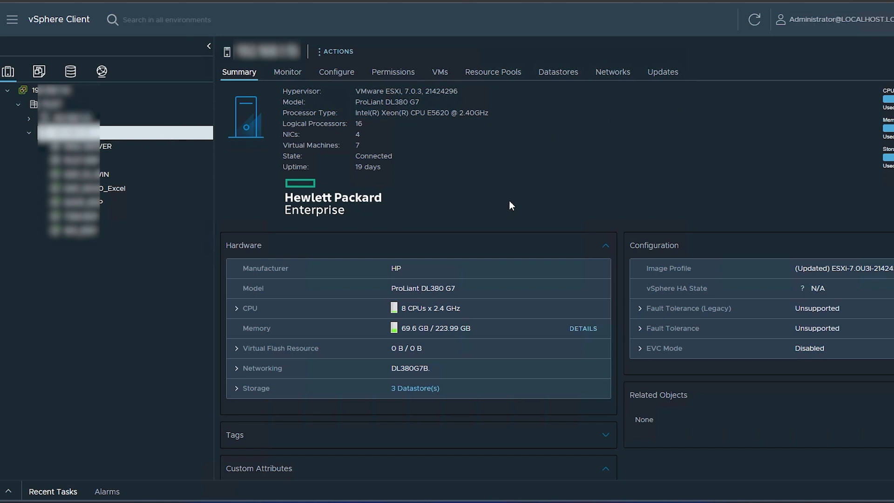
# - Add a software iSCSI adapter to the selected ESXi host and widen the Identifier column of the storage adapter list
pyautogui.click(344, 75)
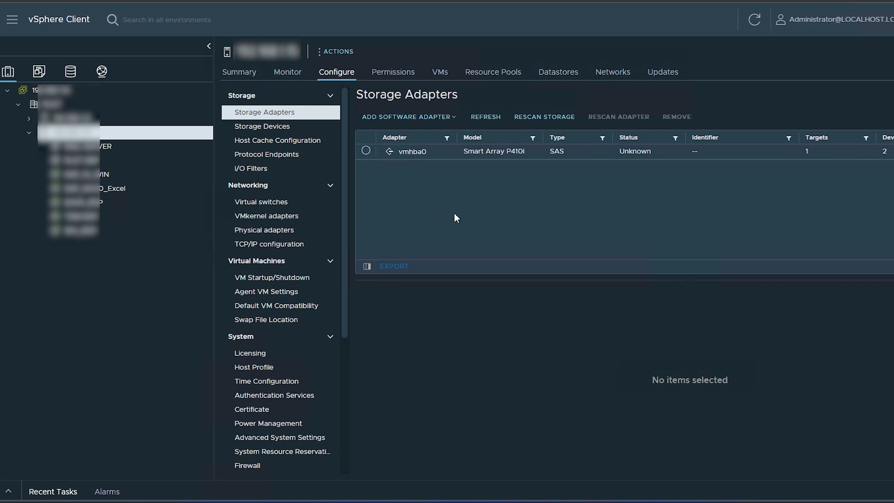
pyautogui.click(444, 118)
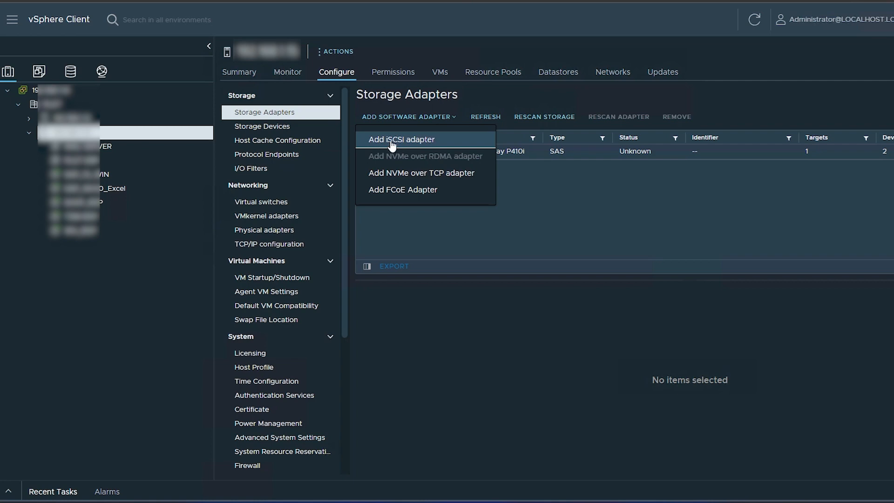
pyautogui.click(418, 142)
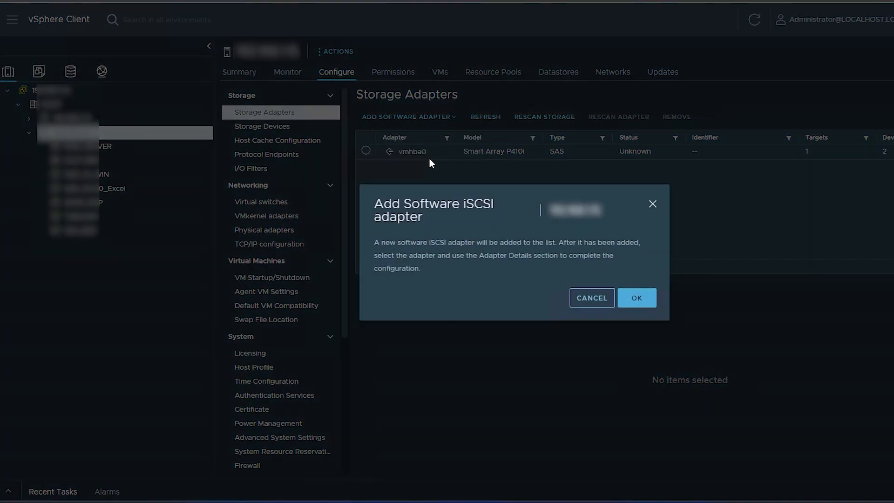
pyautogui.click(639, 298)
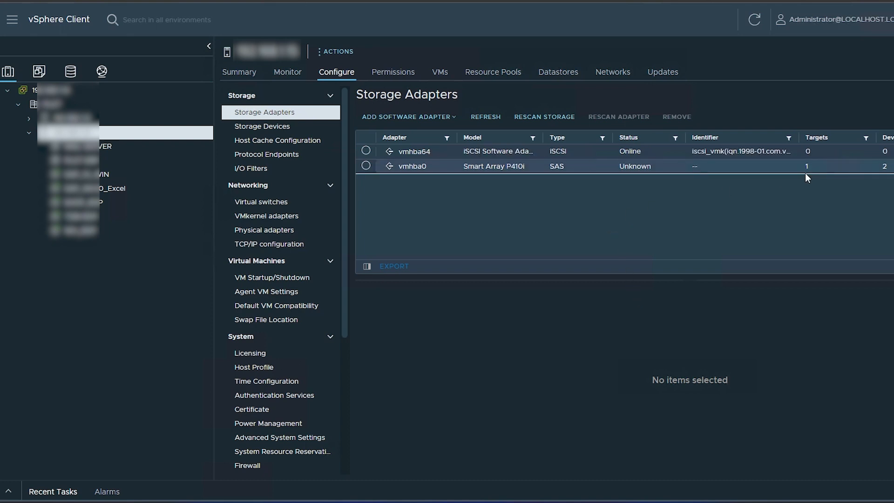
pyautogui.moveTo(798, 138); pyautogui.dragTo(855, 141)
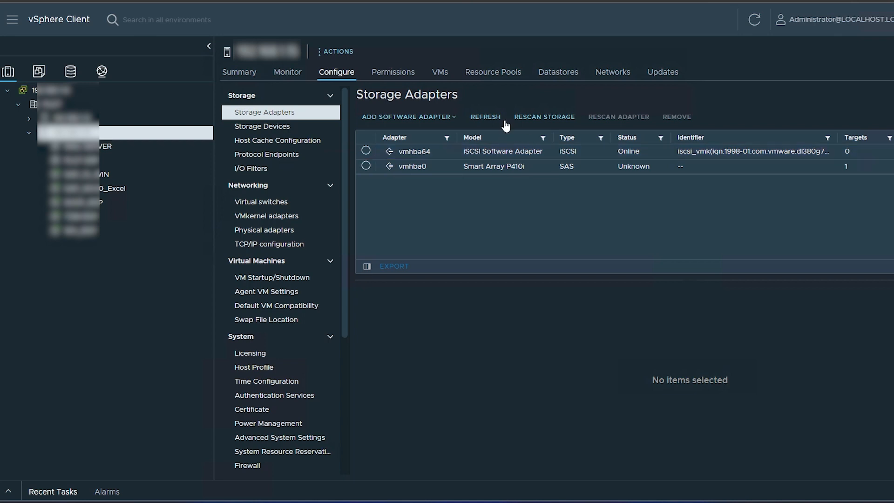
# - Start adding a VMkernel network adapter to the host on a new standard switch with an MTU of 9000 bytes
pyautogui.click(543, 151)
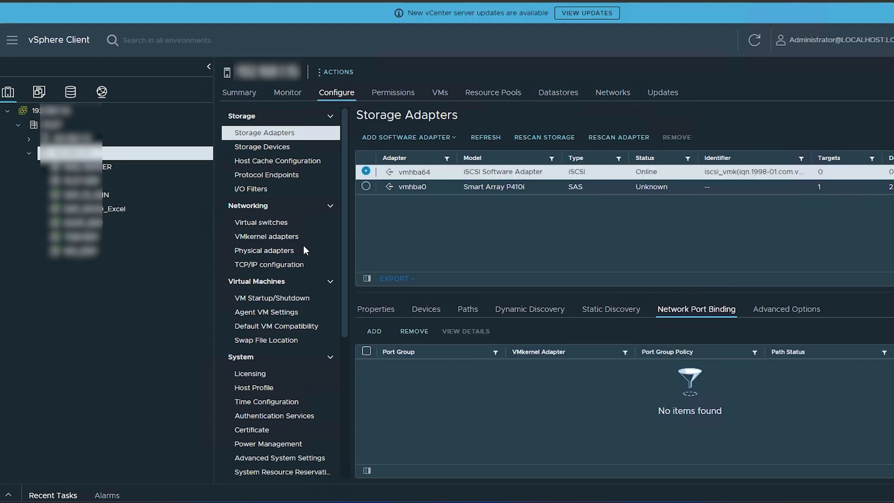
pyautogui.click(276, 226)
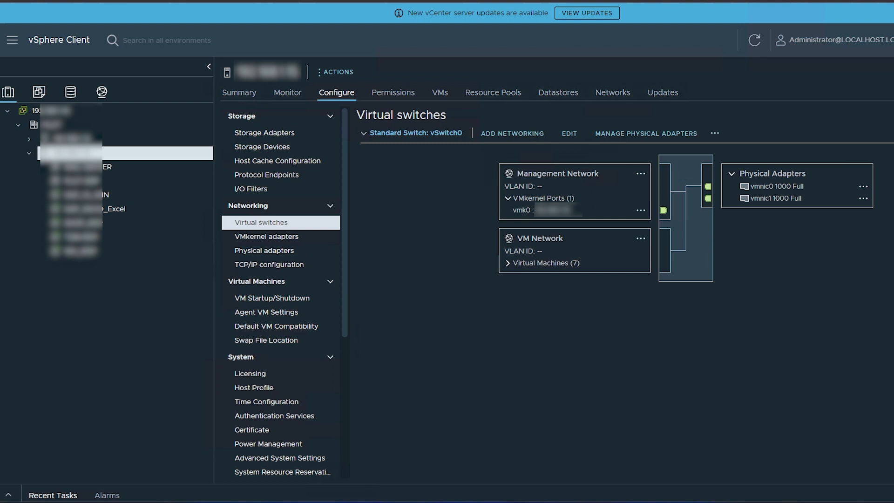
pyautogui.click(794, 115)
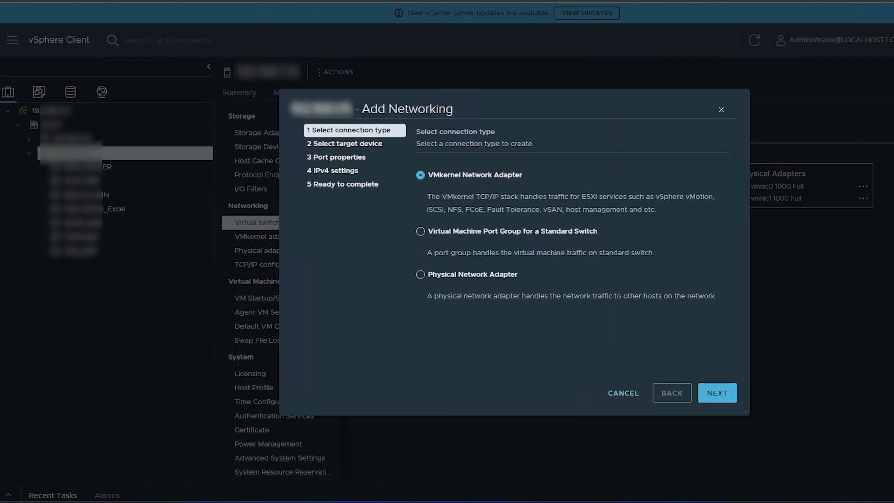
pyautogui.click(725, 401)
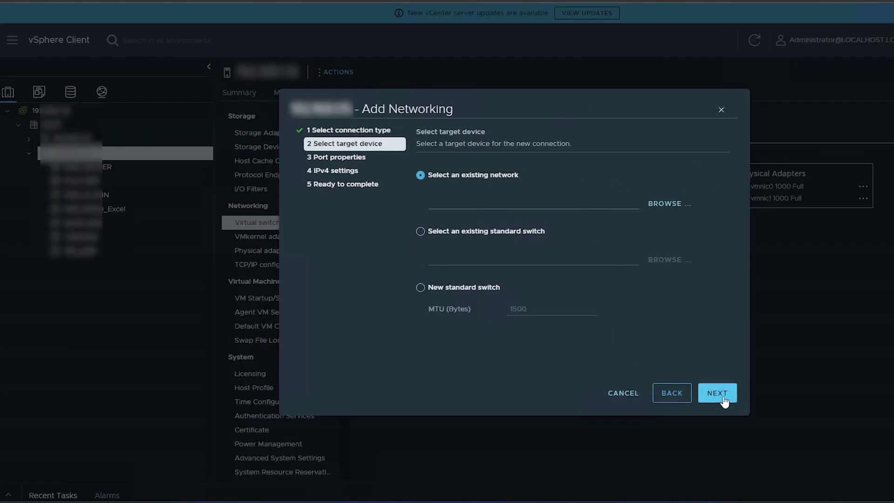
pyautogui.click(421, 288)
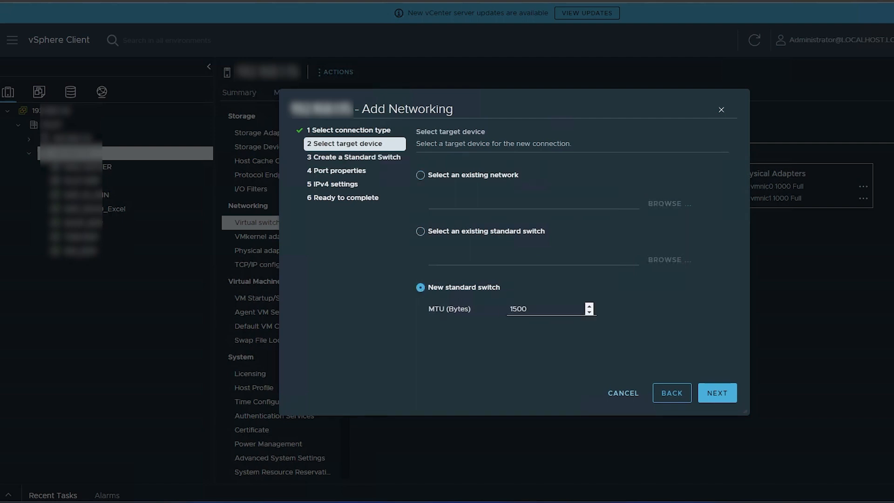
pyautogui.write('9000')
pyautogui.click(726, 396)
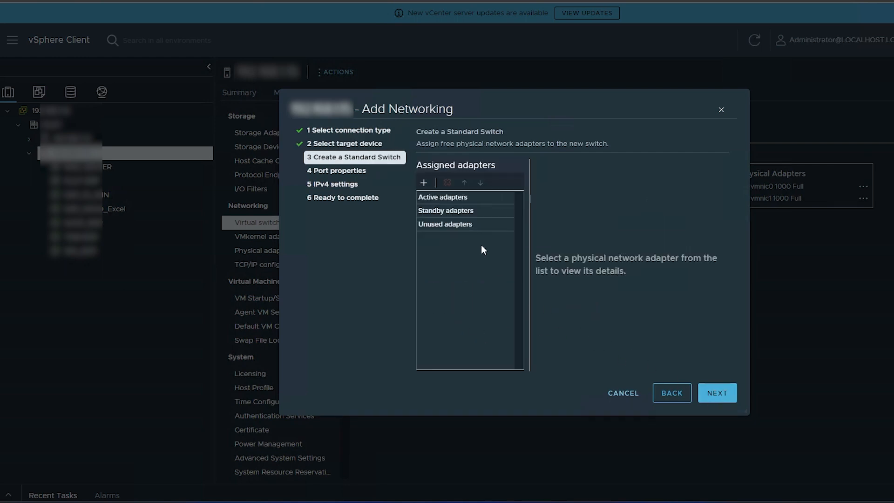
# - Assign the physical adapter vmnic2 to the new standard switch as an active adapter
pyautogui.click(423, 182)
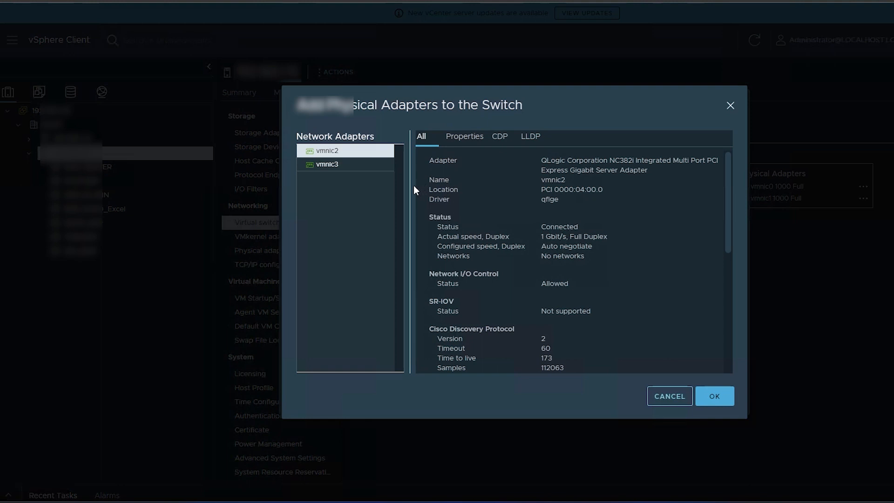
pyautogui.click(717, 400)
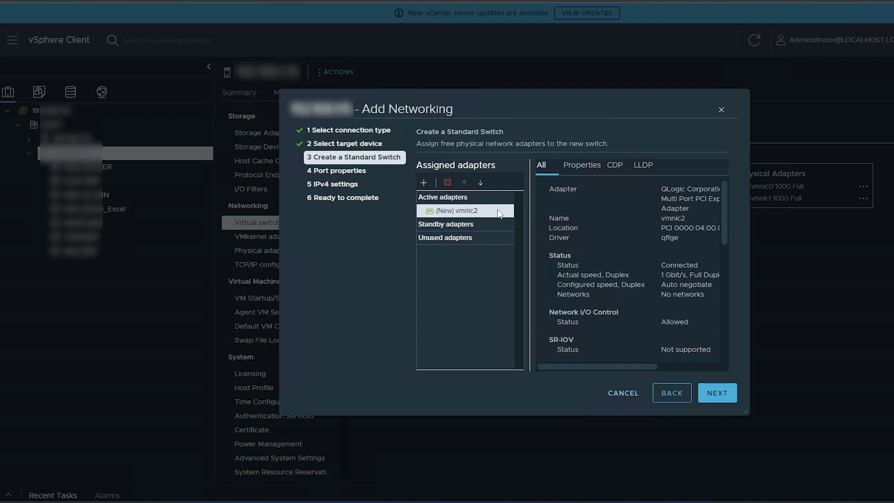
pyautogui.click(720, 397)
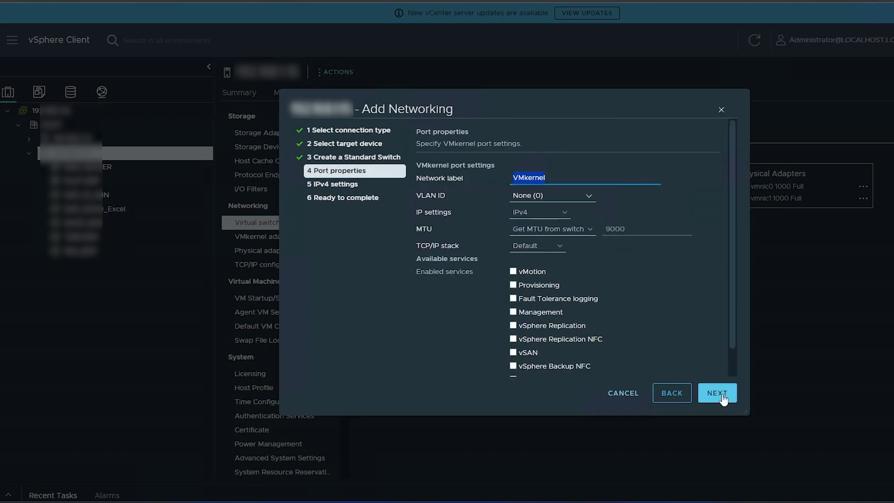
# - Label the VMkernel port iSCSI_A, keep all services disabled and IPv4 settings automatic, and finish adding the networking
pyautogui.write('ISC')
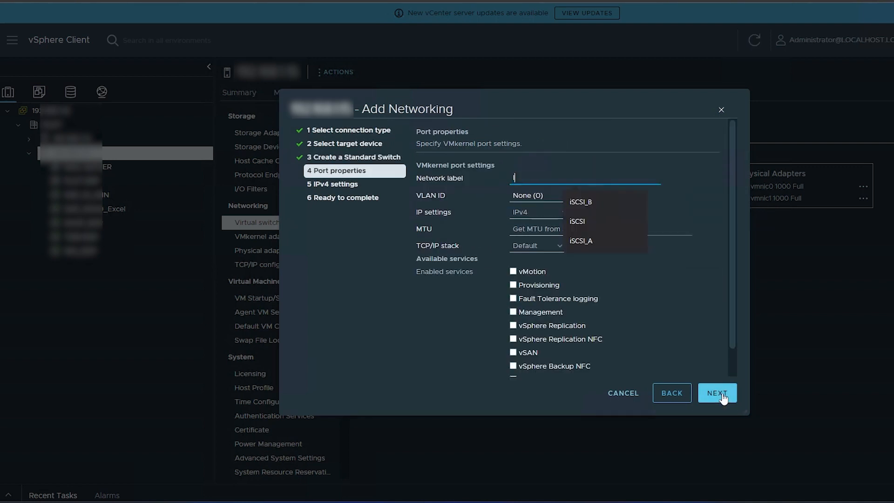
pyautogui.click(598, 238)
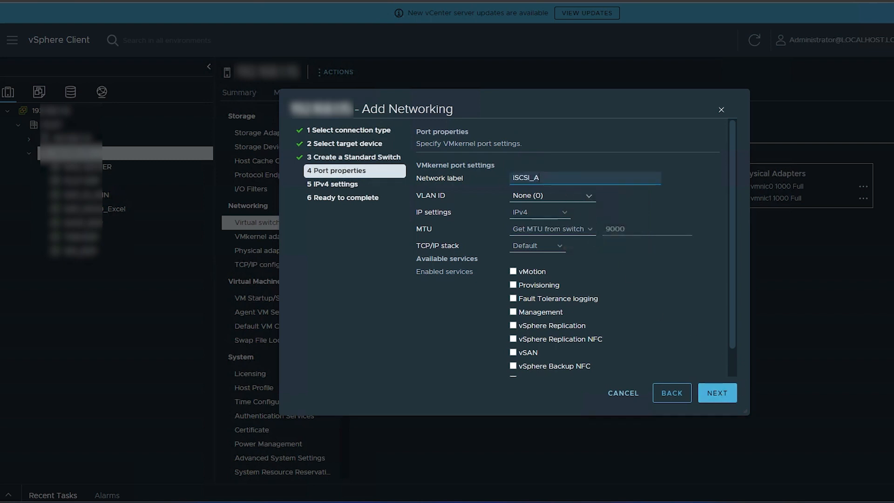
pyautogui.scroll(-2, 618, 333)
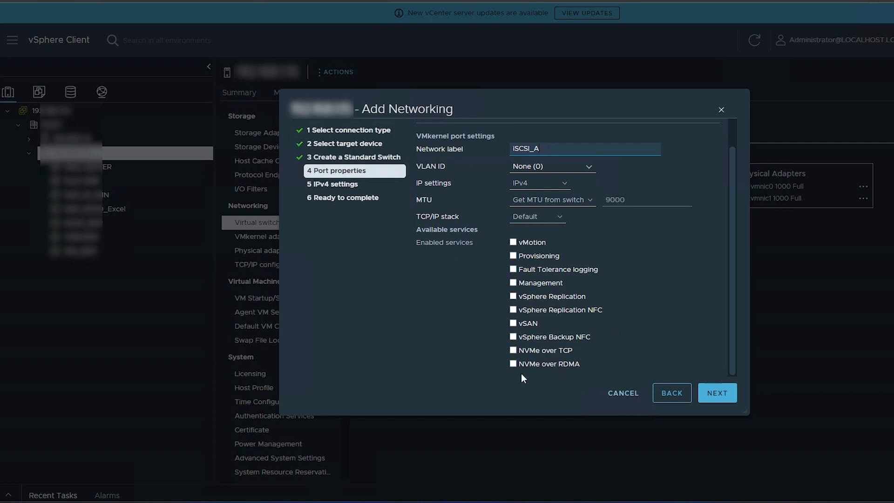
pyautogui.scroll(2, 686, 347)
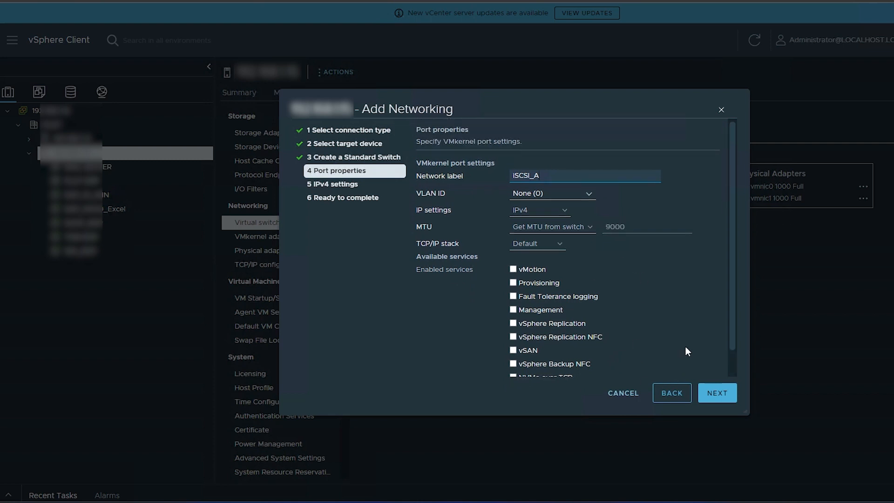
pyautogui.click(722, 394)
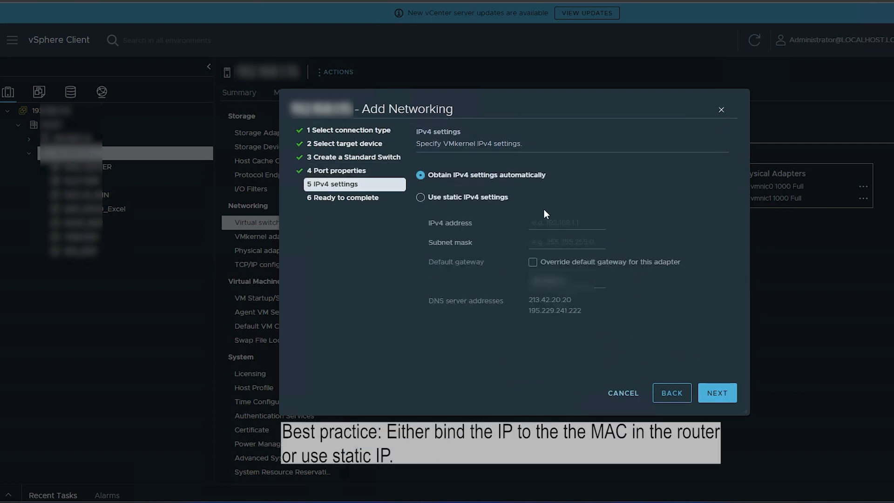
pyautogui.click(724, 400)
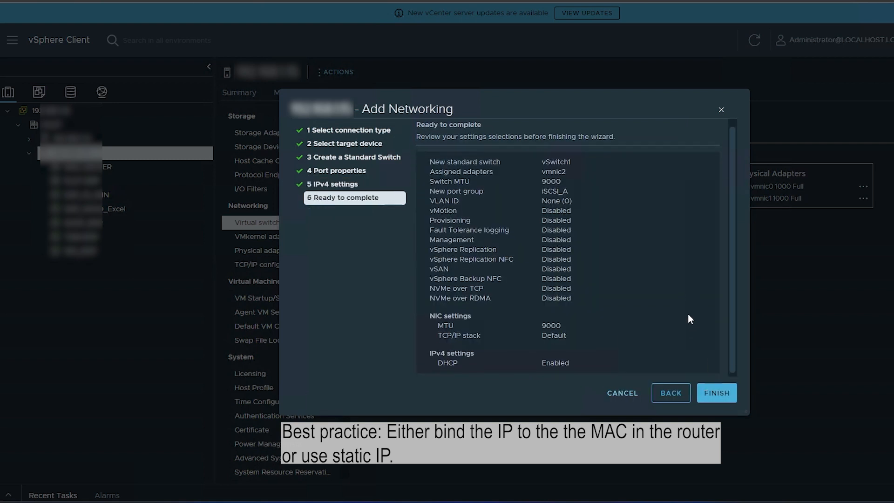
pyautogui.click(718, 395)
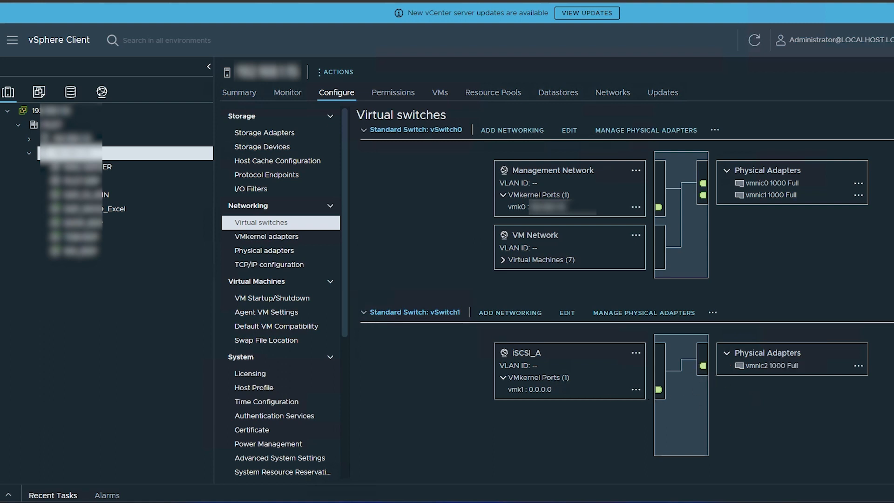
# - Start adding a second VMkernel network adapter on another new standard switch with an MTU of 9000 bytes
pyautogui.click(893, 116)
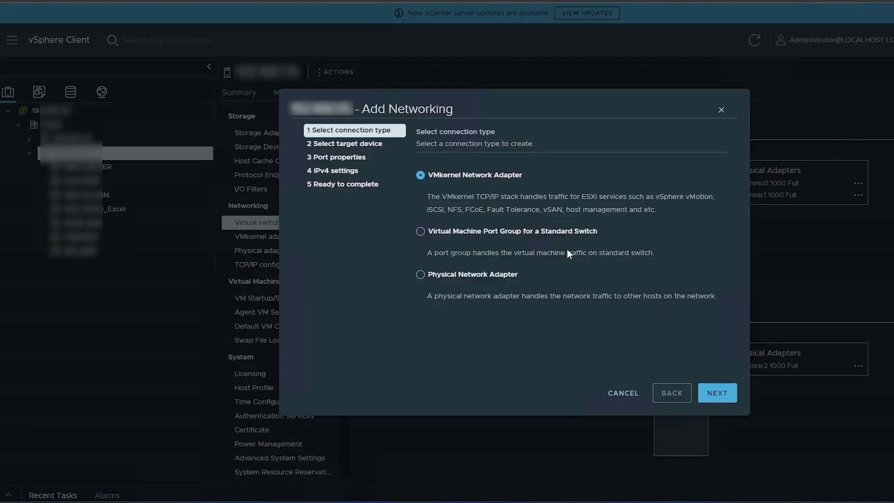
pyautogui.click(717, 393)
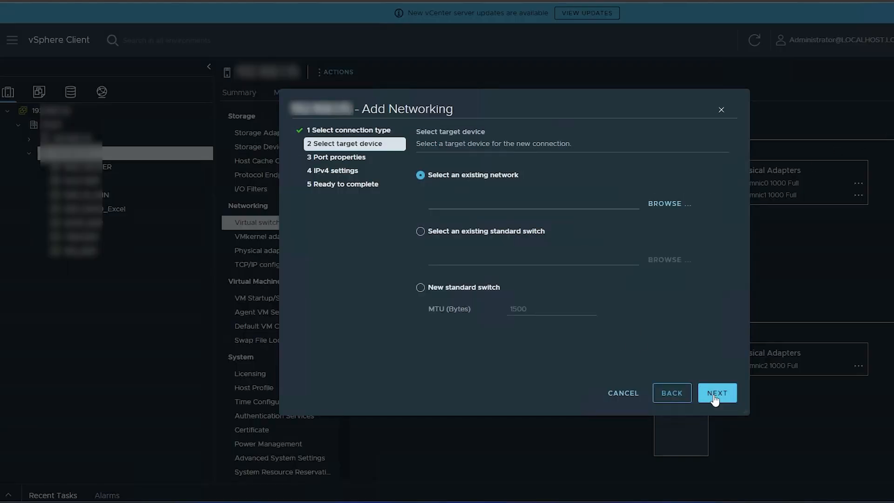
pyautogui.click(421, 287)
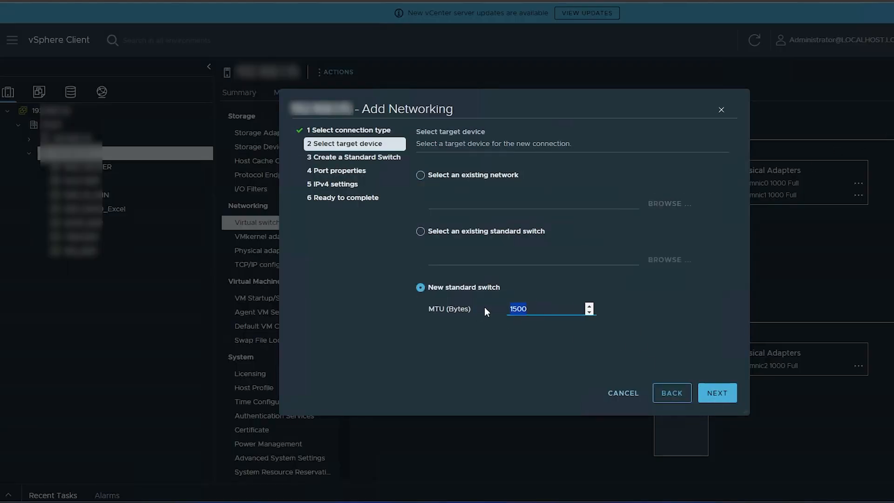
pyautogui.write('9000')
pyautogui.click(723, 392)
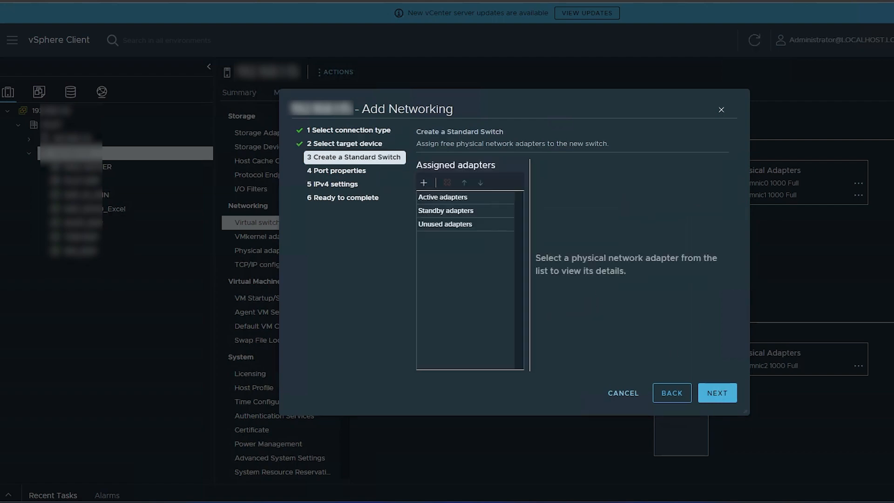
# - Assign the physical adapter vmnic3 to the second new standard switch as an active adapter
pyautogui.click(424, 182)
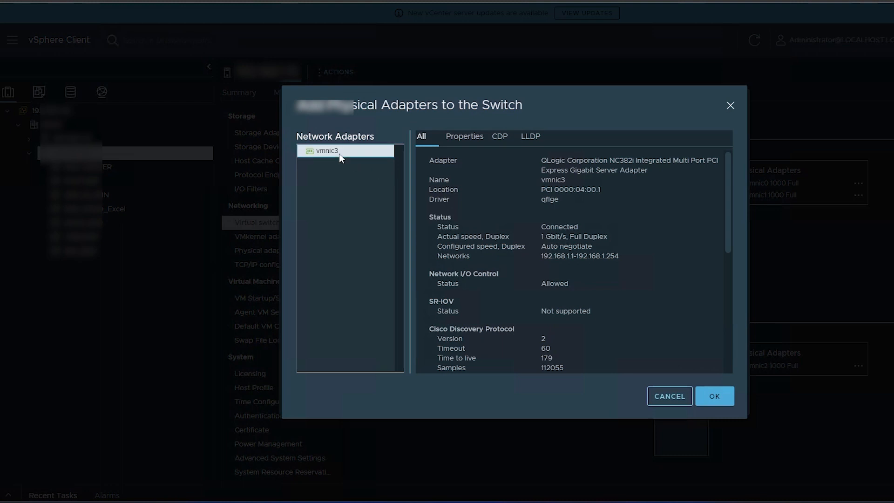
pyautogui.click(728, 396)
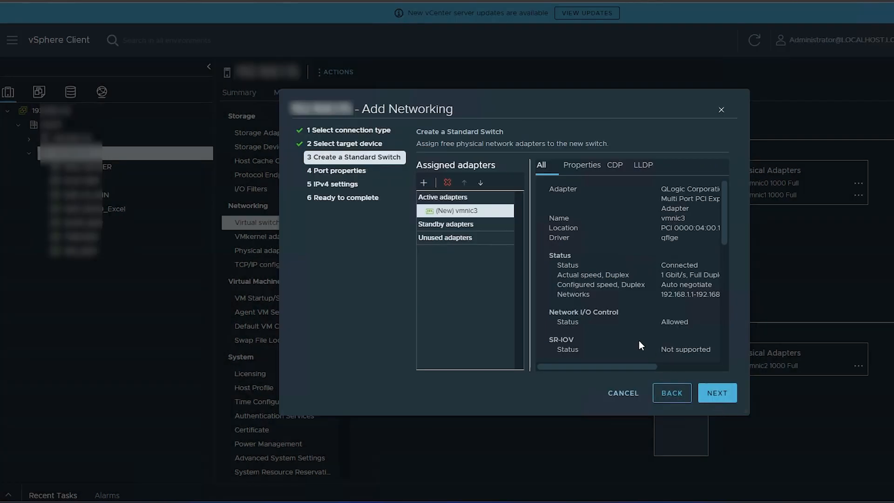
pyautogui.click(717, 393)
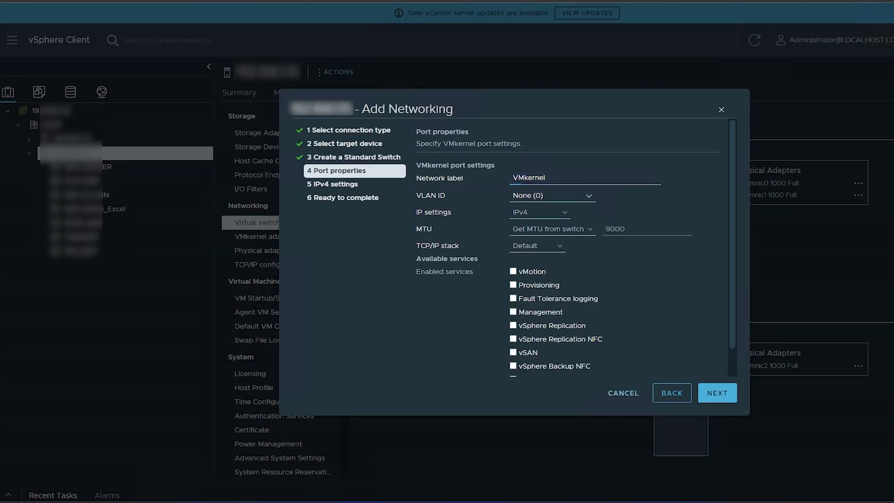
# - Label the second VMkernel port iSCSI_B, keep automatic IPv4 settings, and finish adding the networking
pyautogui.doubleClick(524, 182)
pyautogui.press('BackSpace')
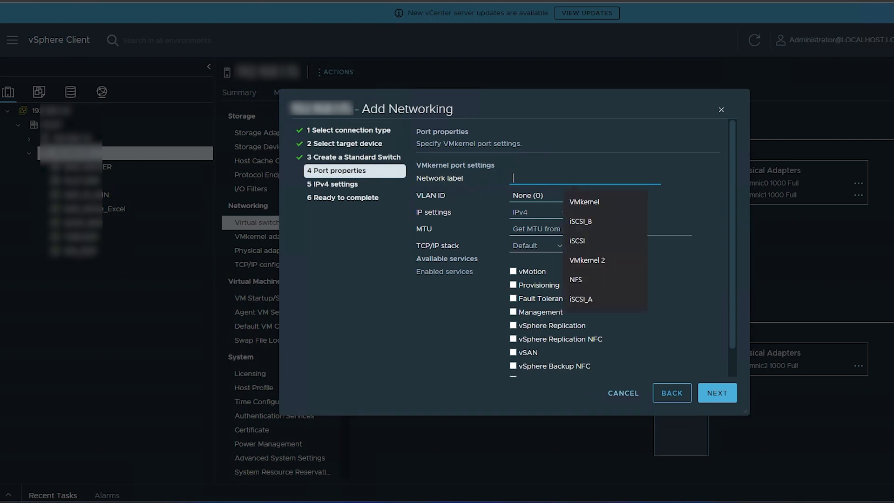
pyautogui.click(573, 219)
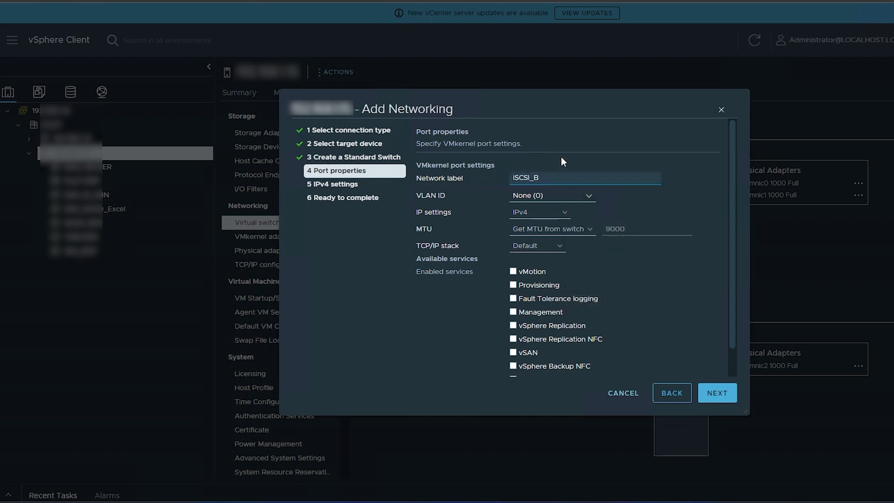
pyautogui.click(724, 394)
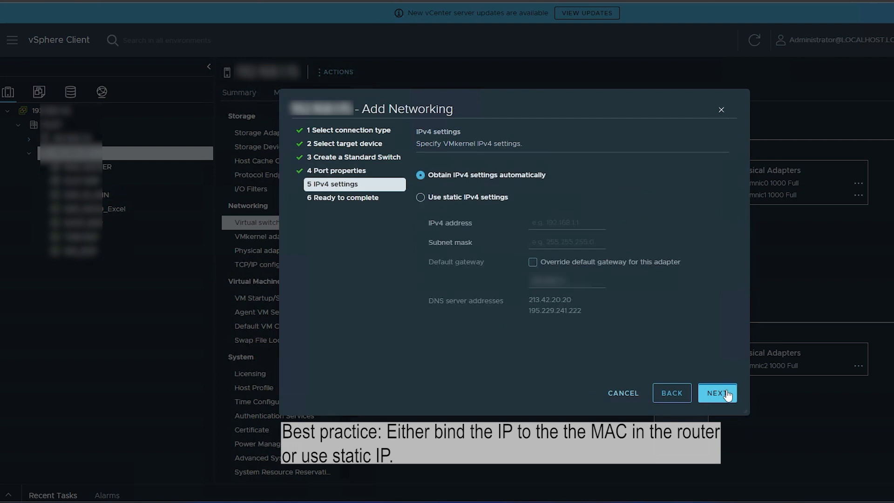
pyautogui.click(727, 394)
pyautogui.click(721, 394)
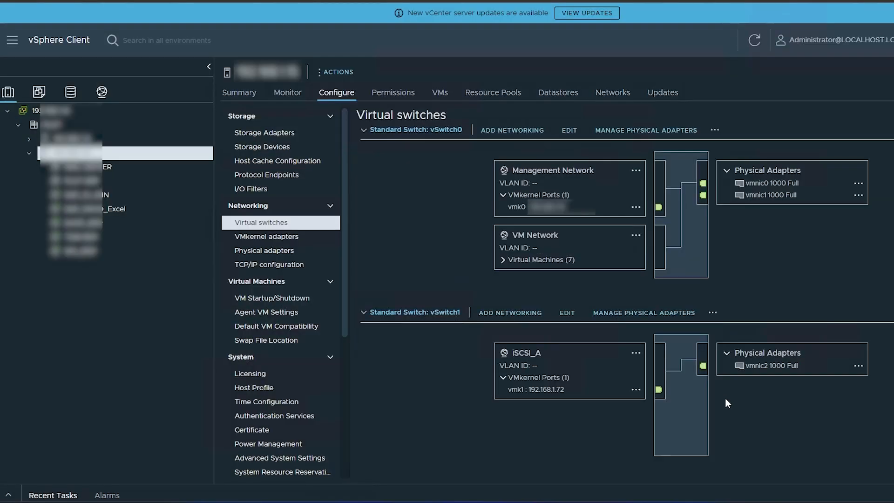
# - Refresh the virtual switches view and check the IP addresses assigned to the iSCSI_A and iSCSI_B VMkernel ports
pyautogui.scroll(-4, 747, 381)
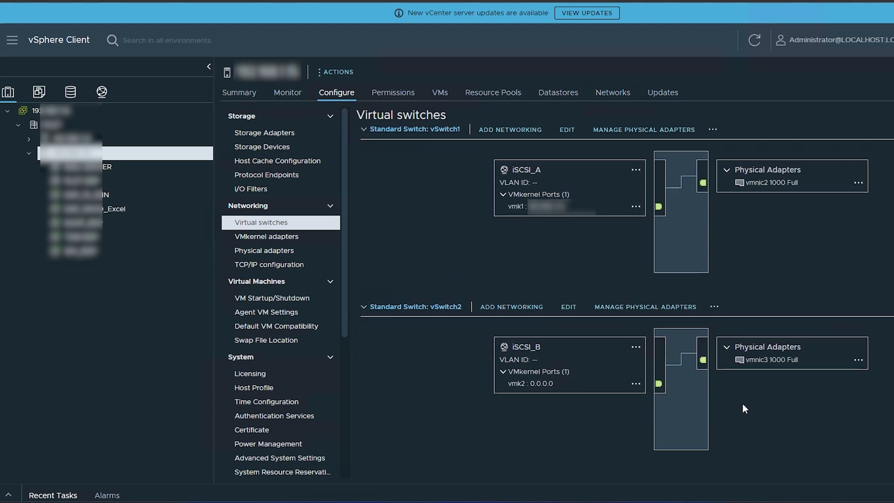
pyautogui.scroll(2, 741, 240)
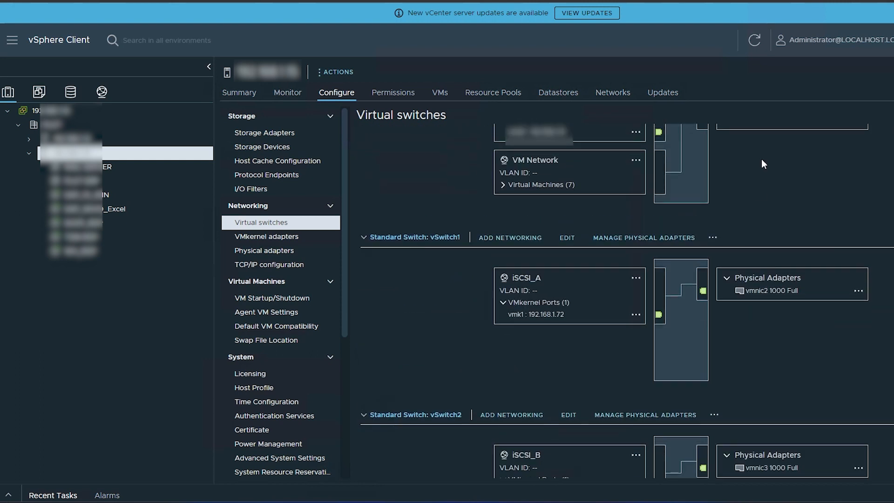
pyautogui.click(755, 41)
pyautogui.scroll(-2, 853, 338)
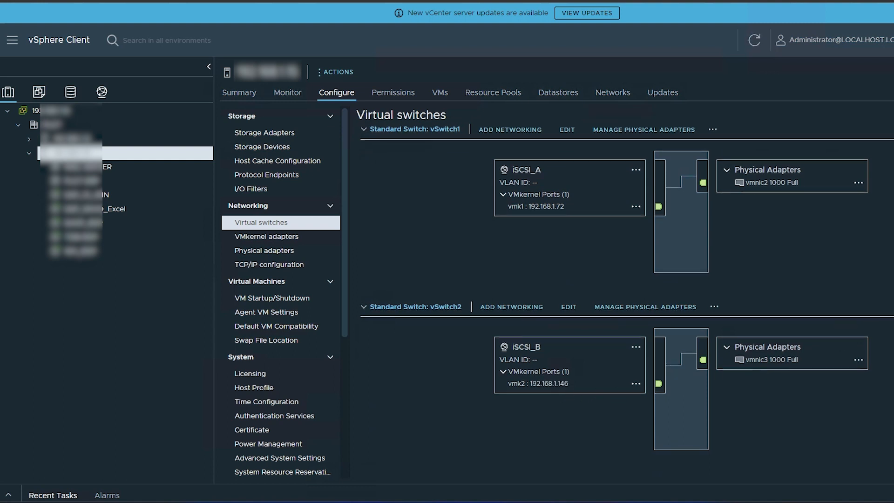
pyautogui.scroll(2, 627, 301)
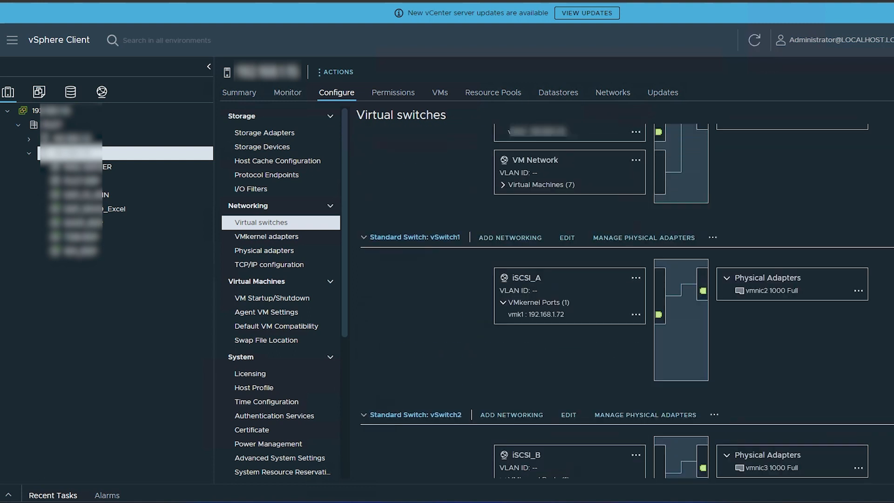
pyautogui.scroll(-2, 626, 301)
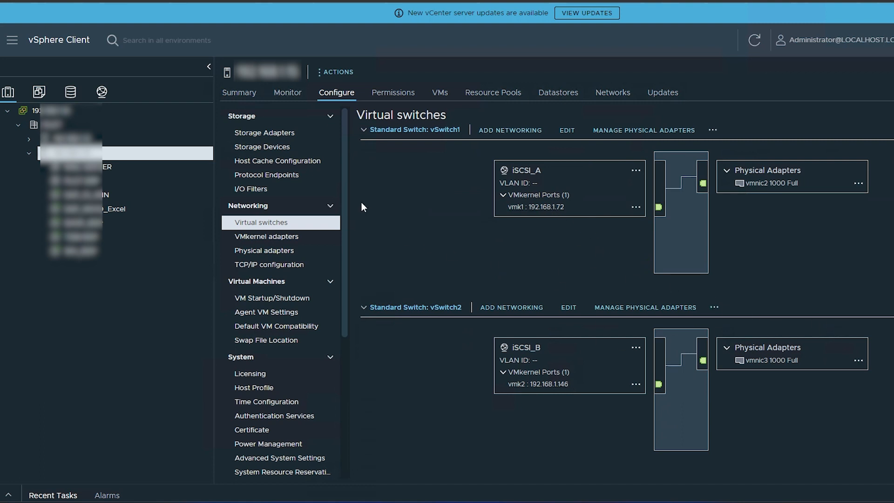
# - Bind the iSCSI_A and iSCSI_B VMkernel adapters to the iSCSI software adapter vmhba64, and rescan the adapter
pyautogui.click(287, 136)
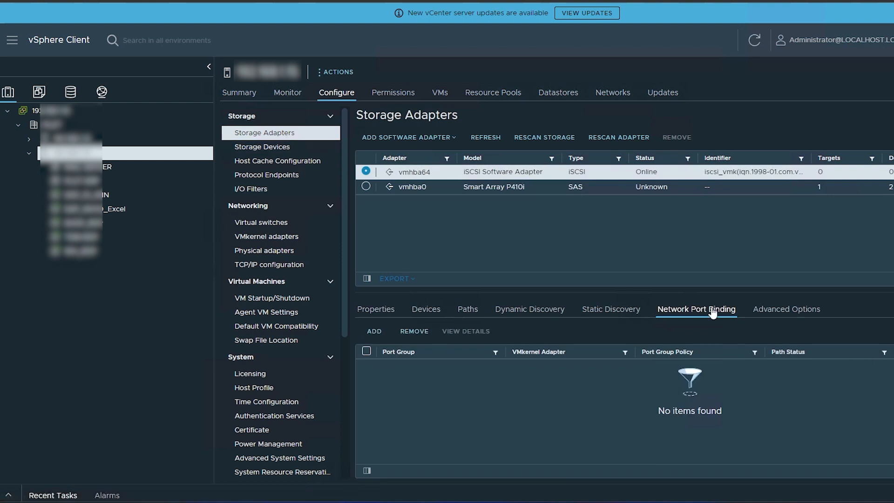
pyautogui.click(432, 312)
pyautogui.click(466, 312)
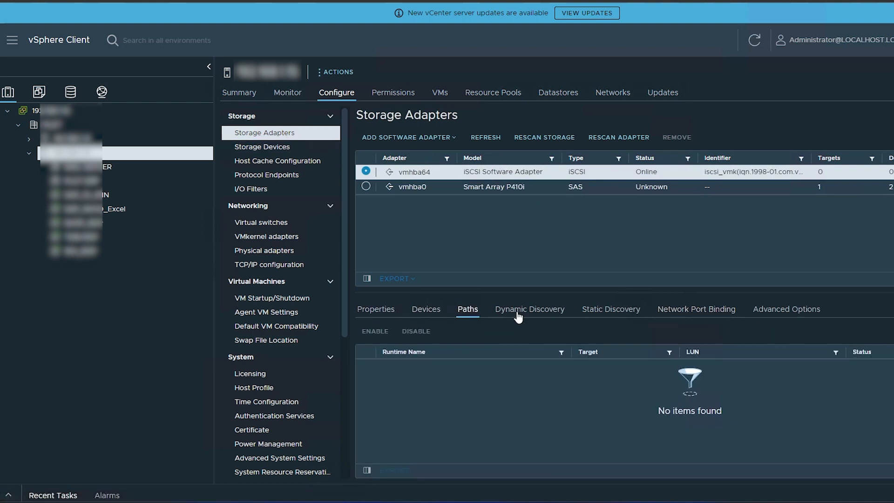
pyautogui.click(517, 313)
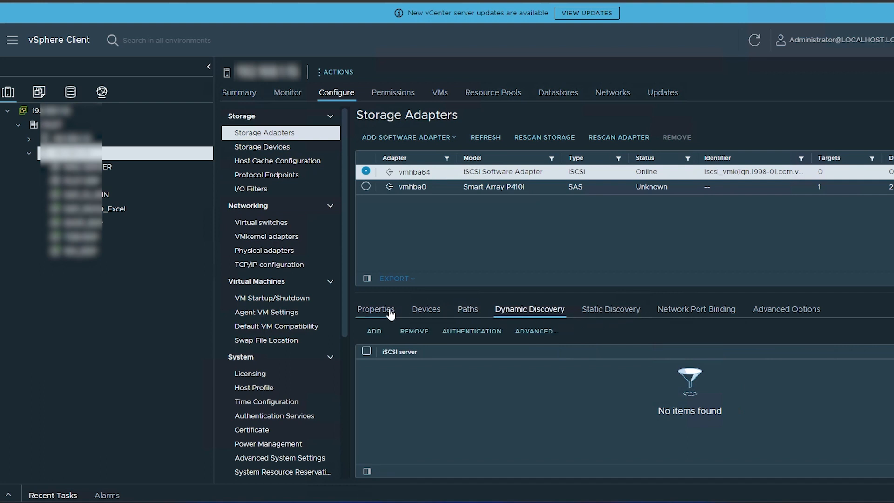
pyautogui.click(372, 310)
pyautogui.click(684, 308)
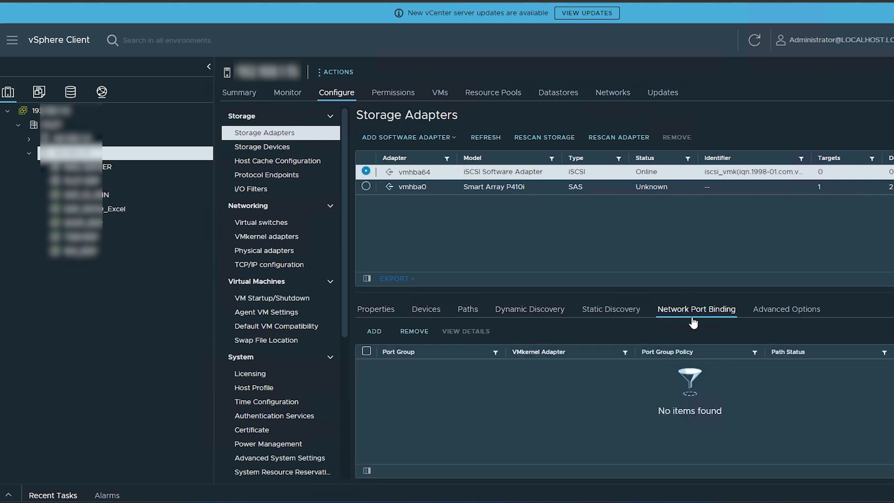
pyautogui.click(374, 332)
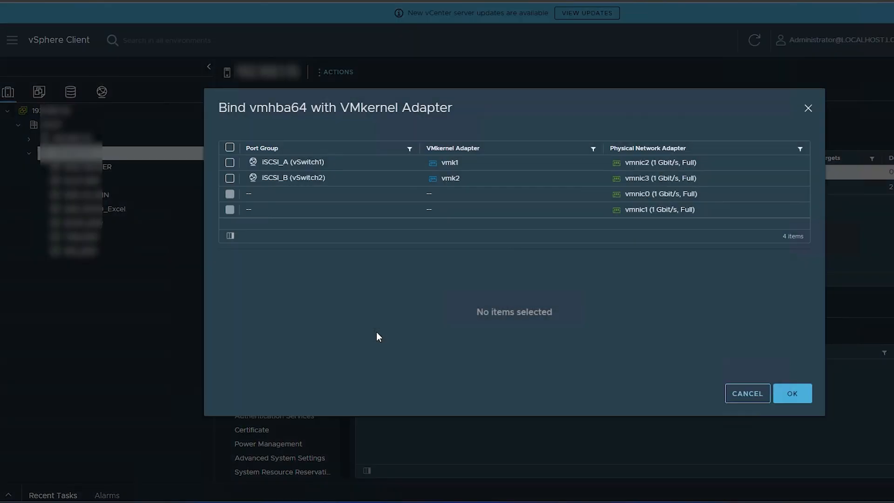
pyautogui.click(230, 163)
pyautogui.click(229, 178)
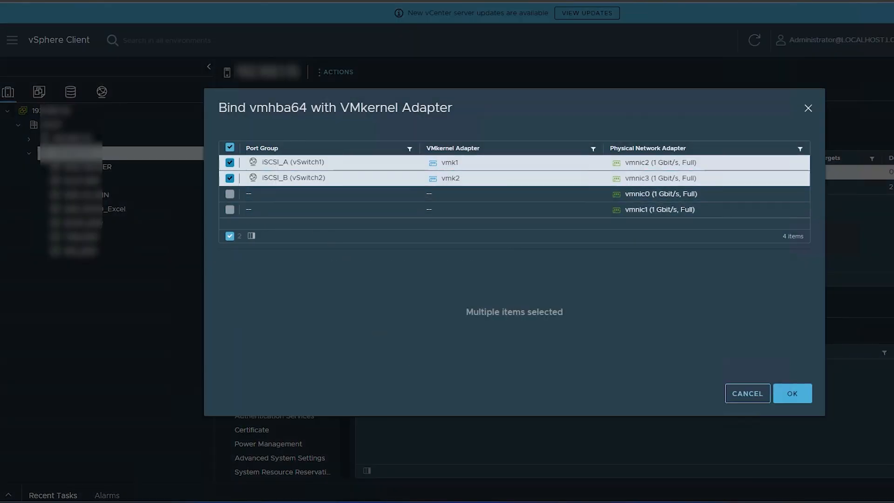
pyautogui.click(790, 396)
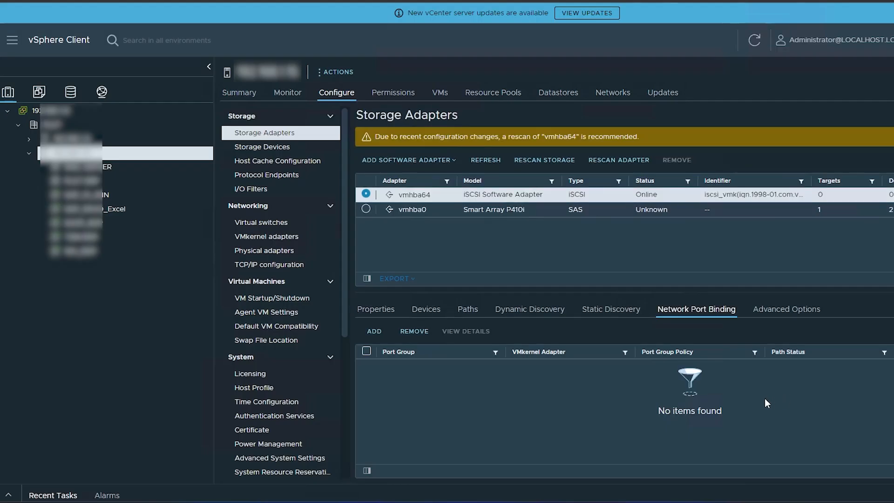
pyautogui.click(624, 162)
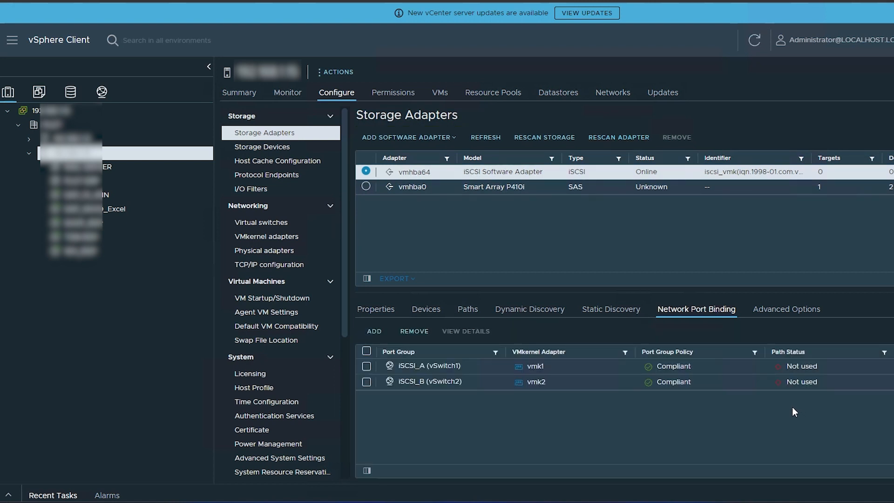
# - Add the NAS IP address as a dynamic discovery iSCSI server for vmhba64, keeping port 3260 and inherited authentication settings
pyautogui.click(512, 315)
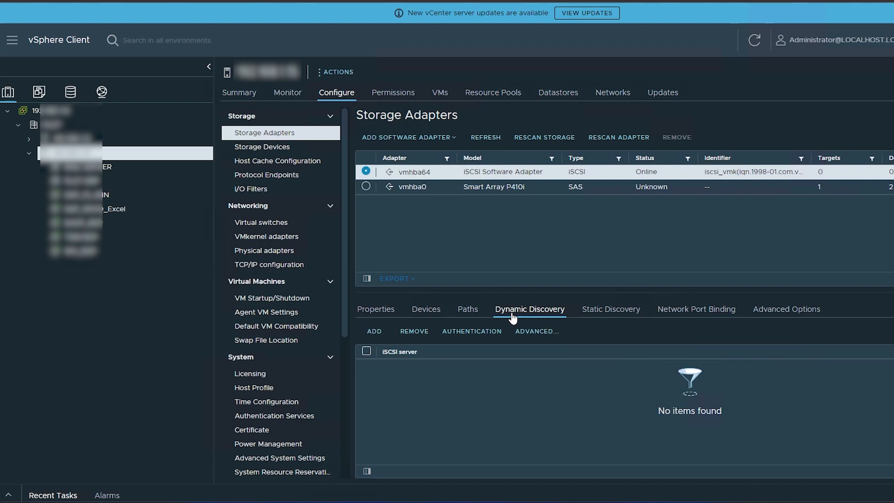
pyautogui.click(375, 331)
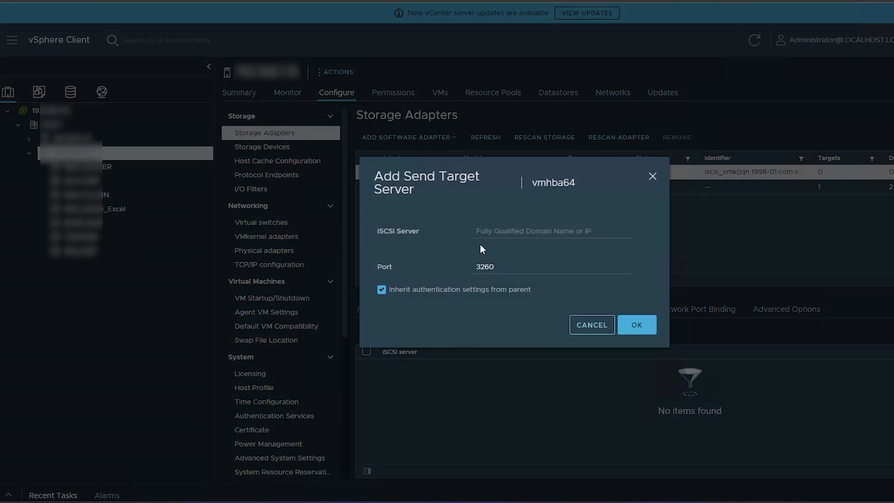
pyautogui.click(555, 231)
pyautogui.click(570, 258)
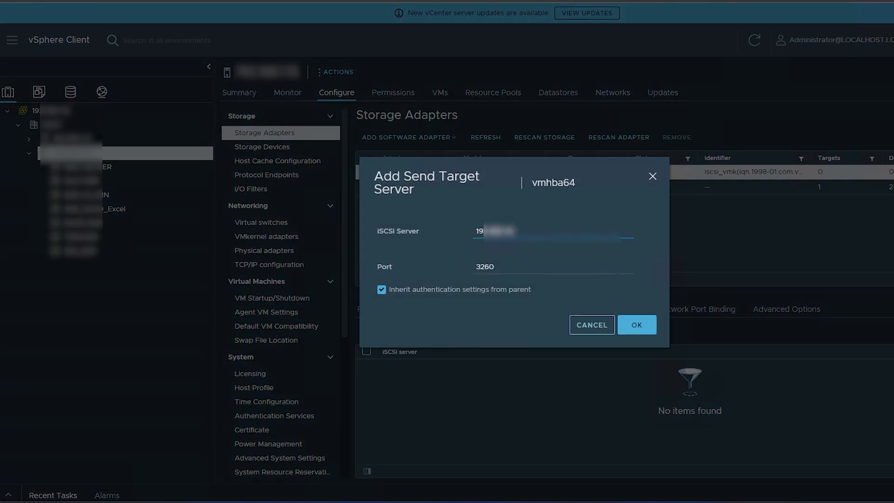
pyautogui.click(636, 329)
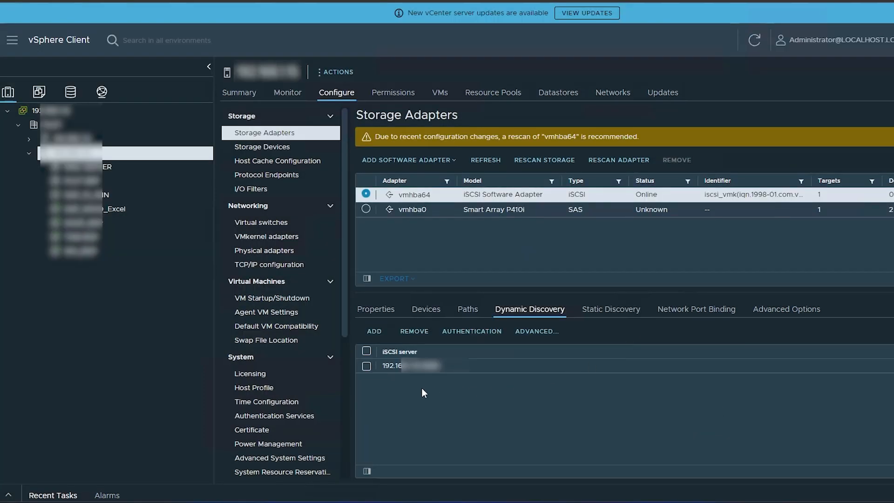
# - Rescan the vmhba64 adapter and the host's storage for new devices
pyautogui.click(615, 163)
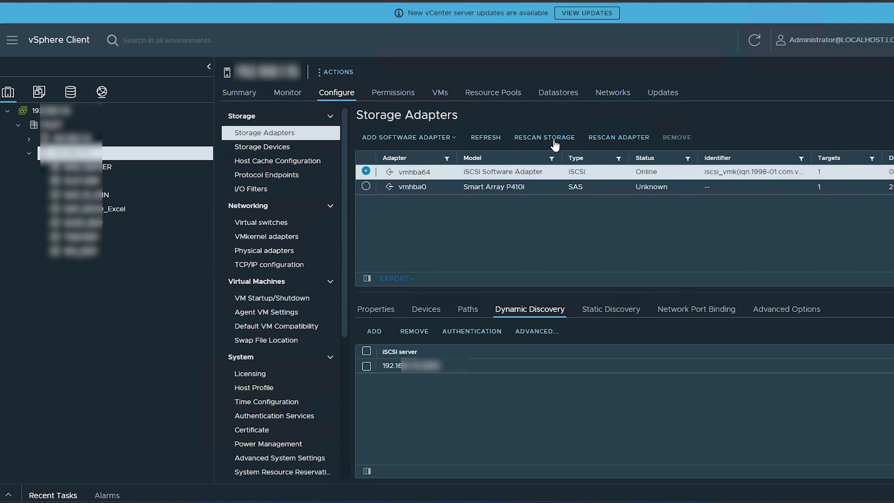
pyautogui.click(553, 139)
pyautogui.click(641, 326)
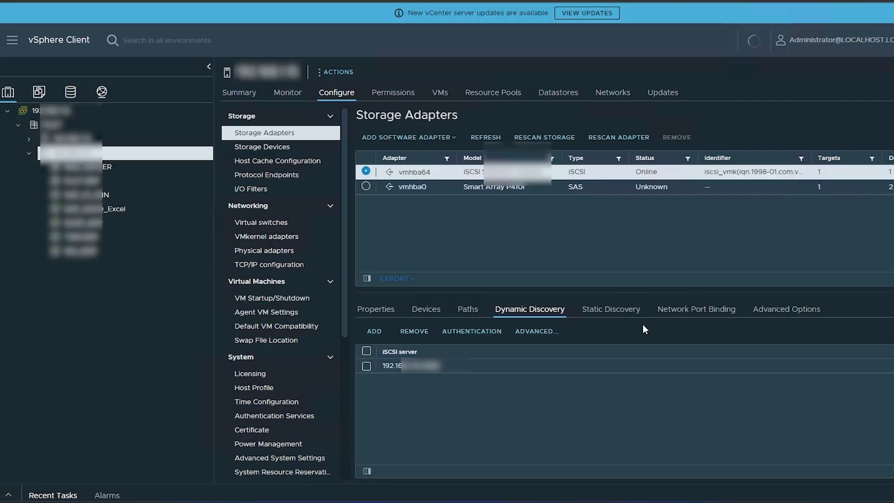
# - Check vmhba64's devices, paths and port binding status, plus the host's virtual switches and VMkernel adapters
pyautogui.click(434, 313)
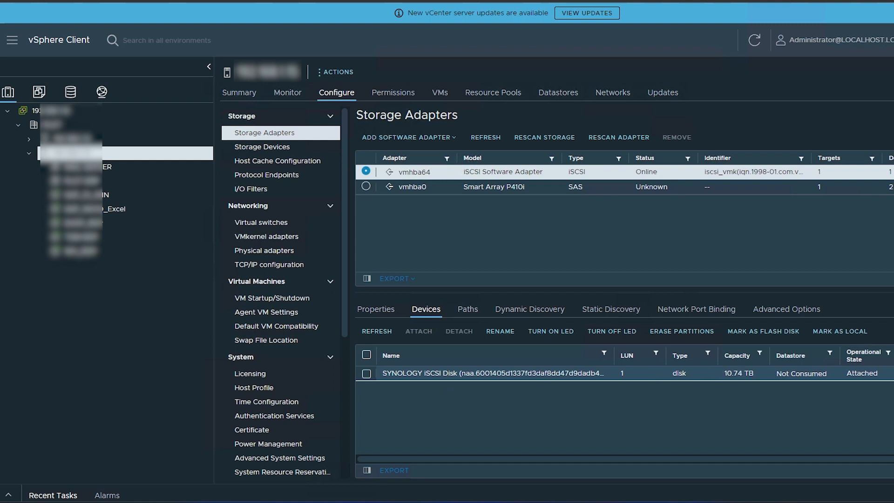
pyautogui.click(469, 310)
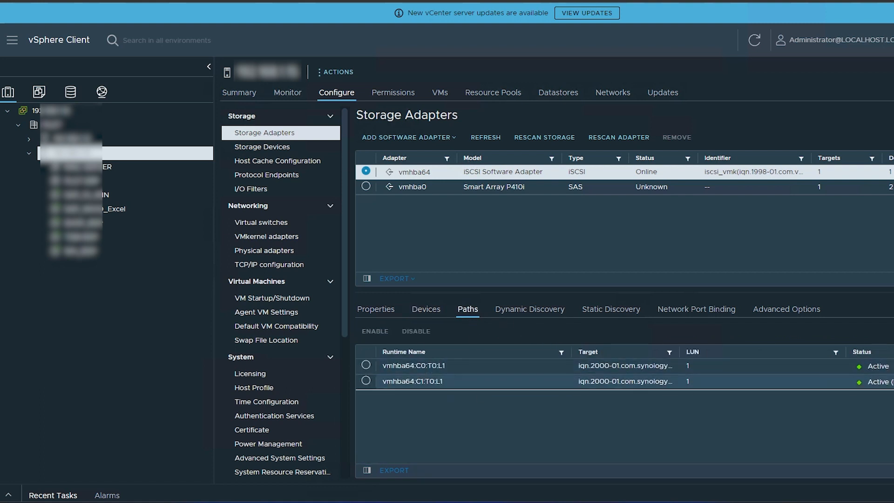
pyautogui.click(670, 313)
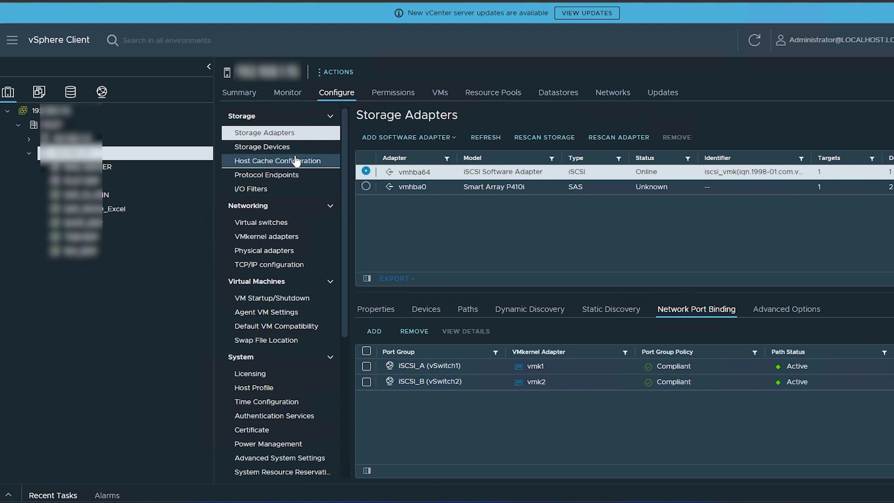
pyautogui.click(276, 224)
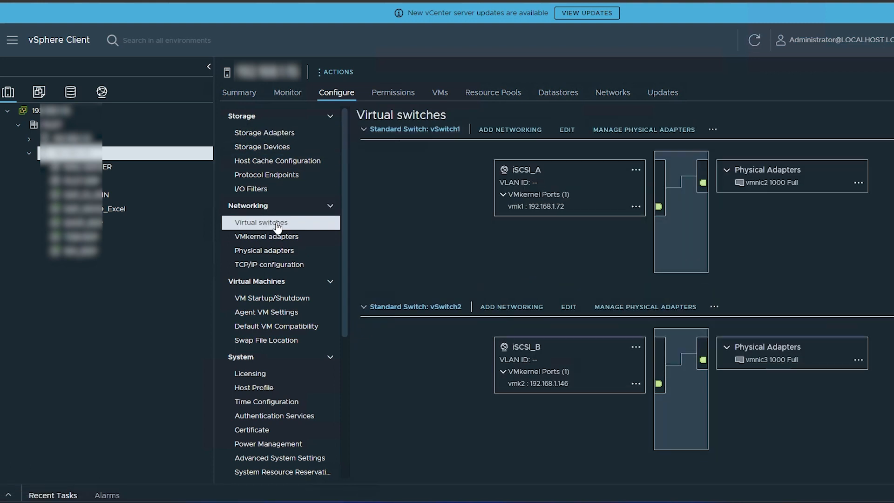
pyautogui.click(274, 235)
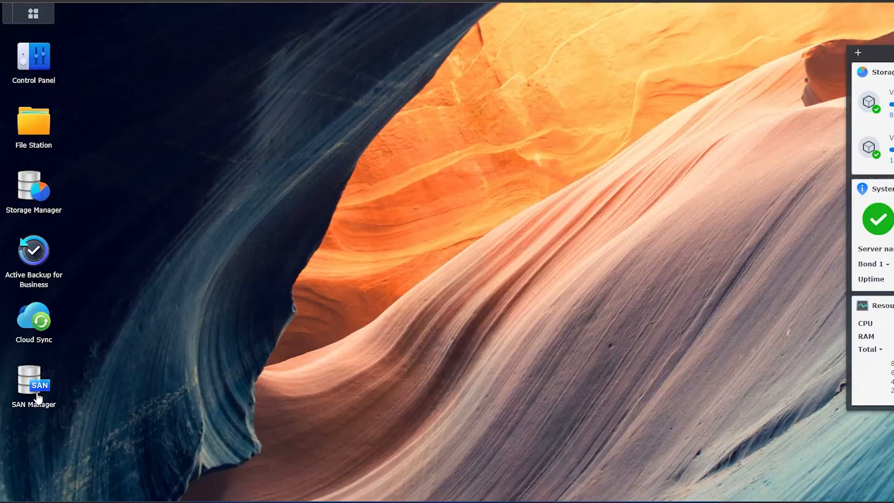
# - Switch to Synology SAN Manager and compare the iSCSI target's connected initiator addresses with the host's iSCSI VMkernel adapters
pyautogui.click(36, 394)
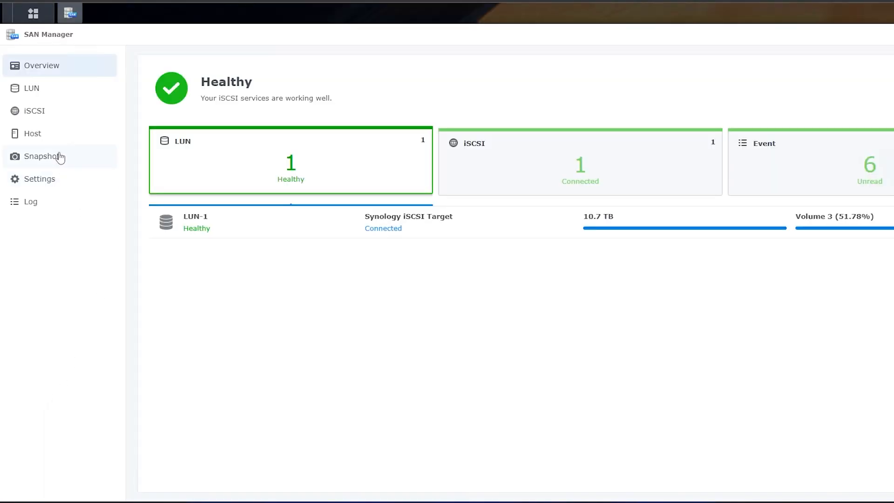
pyautogui.click(41, 119)
pyautogui.click(33, 90)
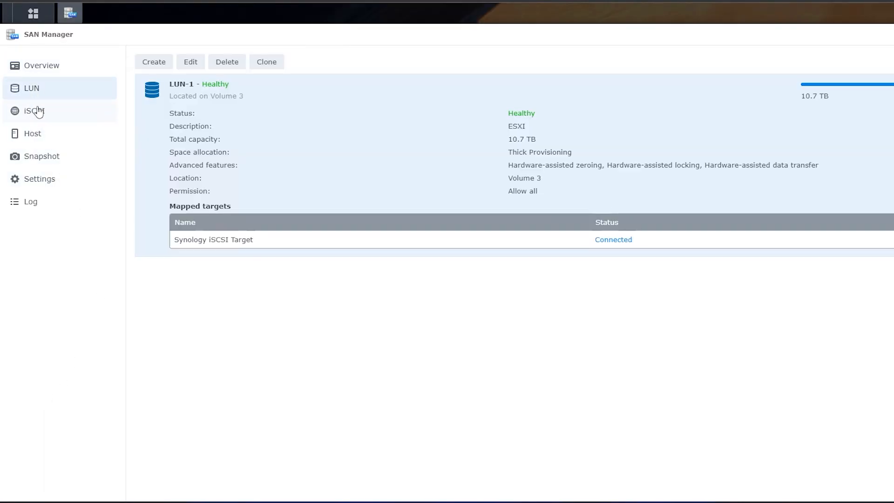
pyautogui.click(38, 110)
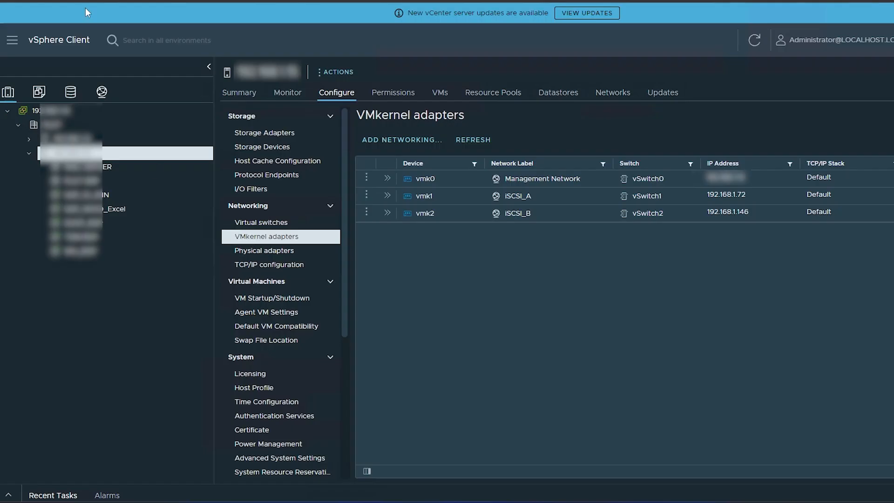
pyautogui.click(741, 212)
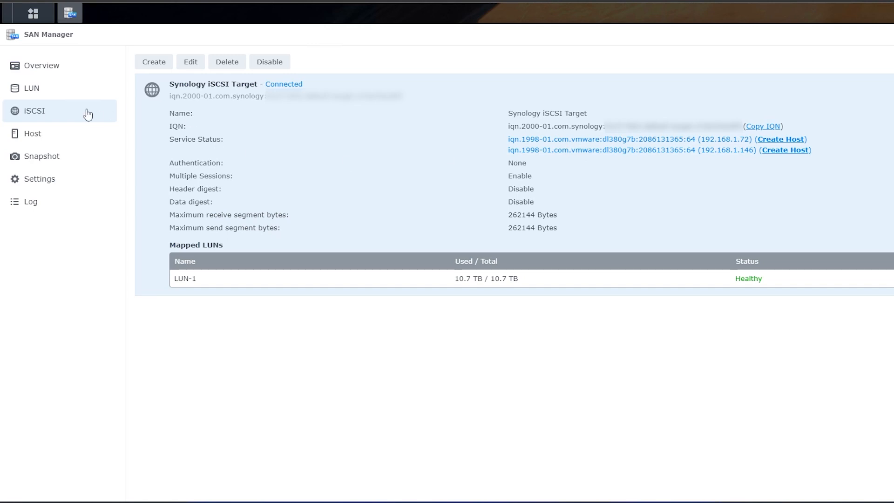
# - Review LUN-1's permission setting without changing it, and check the host list and the iSCSI target details
pyautogui.click(77, 91)
pyautogui.click(188, 70)
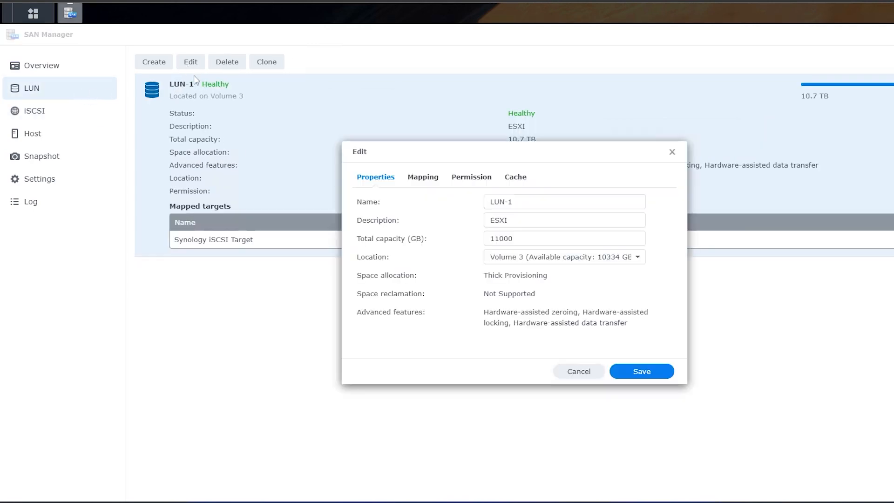
pyautogui.click(469, 183)
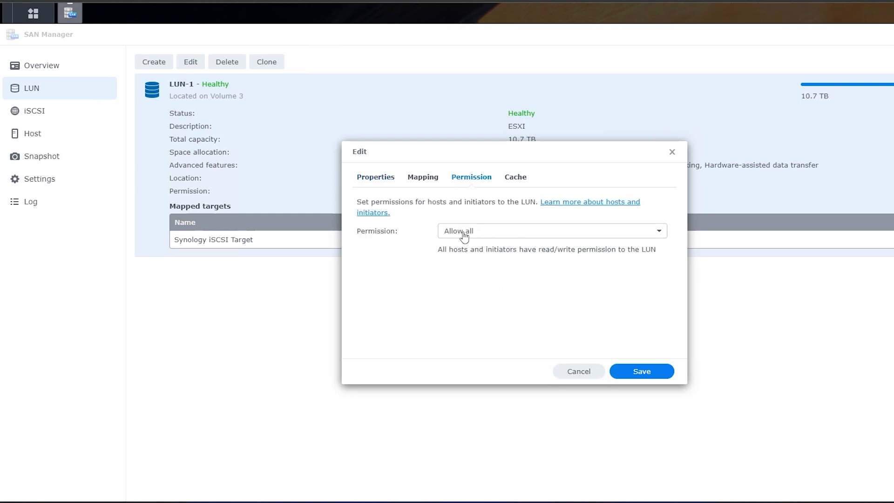
pyautogui.click(578, 378)
pyautogui.click(36, 117)
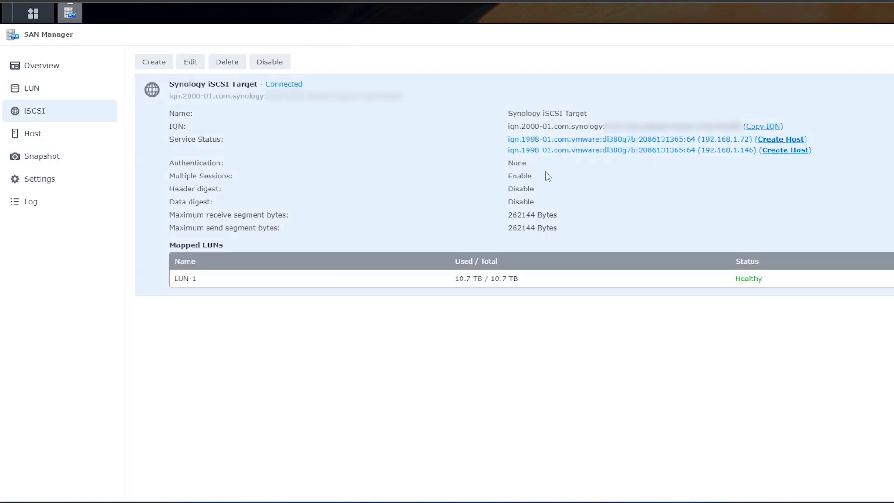
pyautogui.click(34, 136)
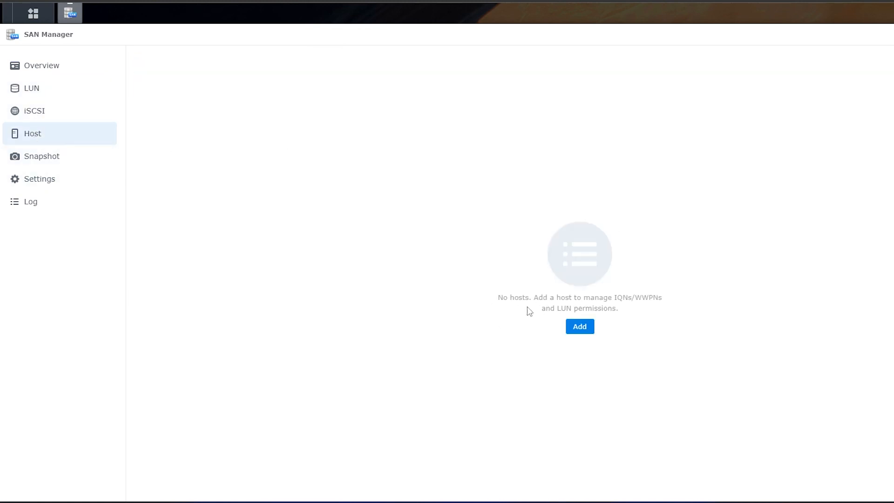
pyautogui.click(56, 117)
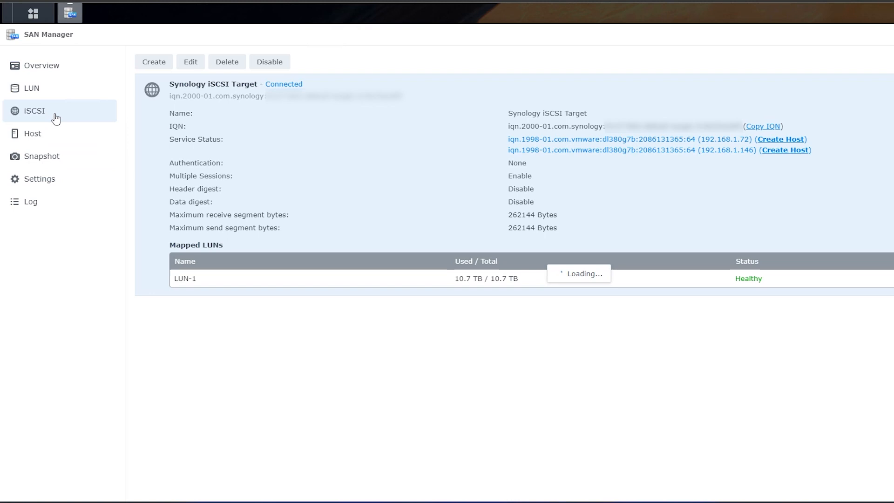
# - Create a host from the 192.168.1.72 initiator, named ESXI with VMware ESXi as its operating system
pyautogui.click(789, 140)
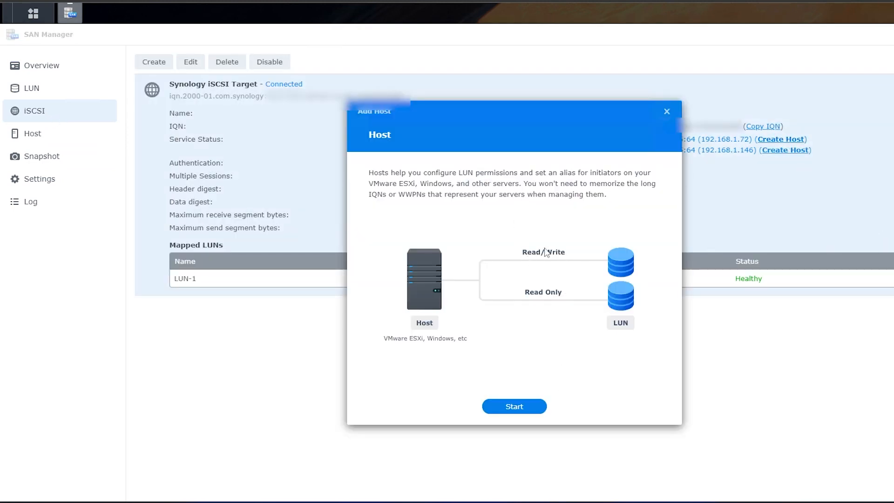
pyautogui.click(517, 409)
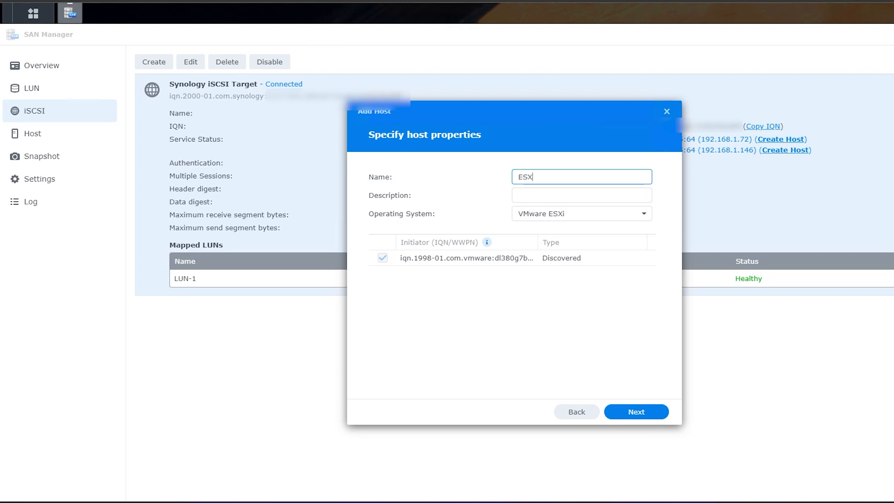
pyautogui.click(580, 213)
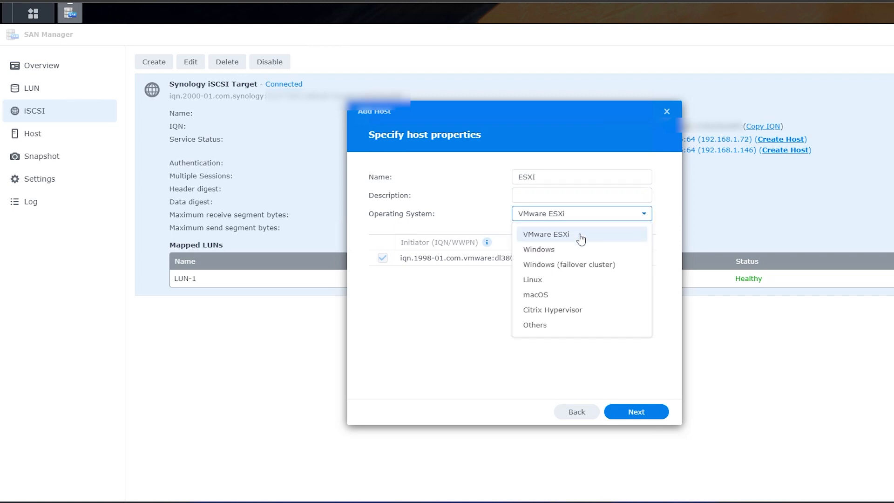
pyautogui.click(581, 237)
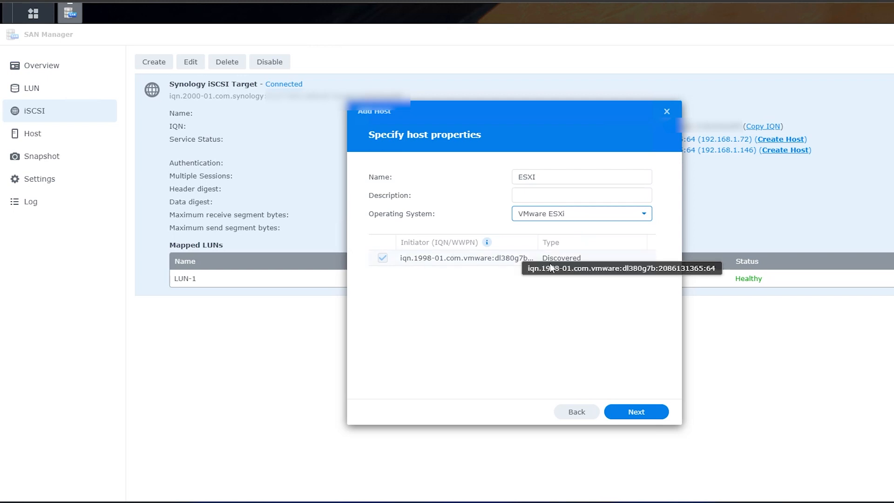
pyautogui.click(633, 414)
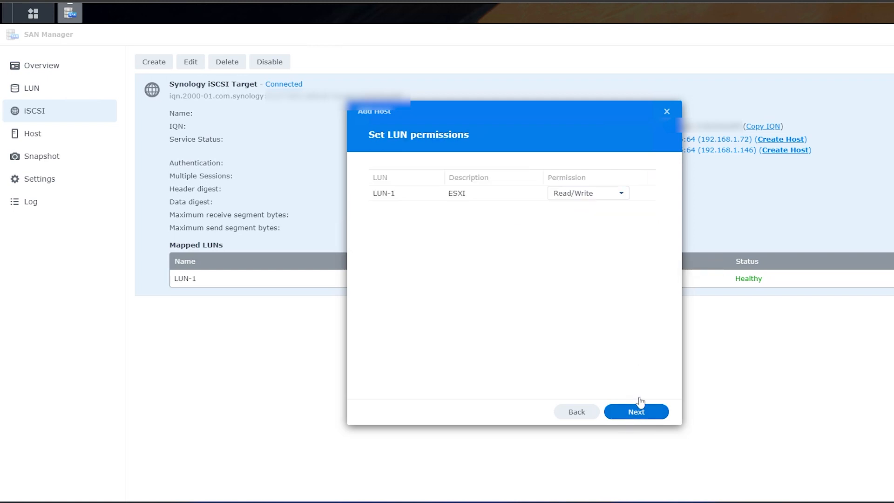
# - Grant the new host Read/Write permission on LUN-1, finish creating it, and check the host list and iSCSI target
pyautogui.click(621, 194)
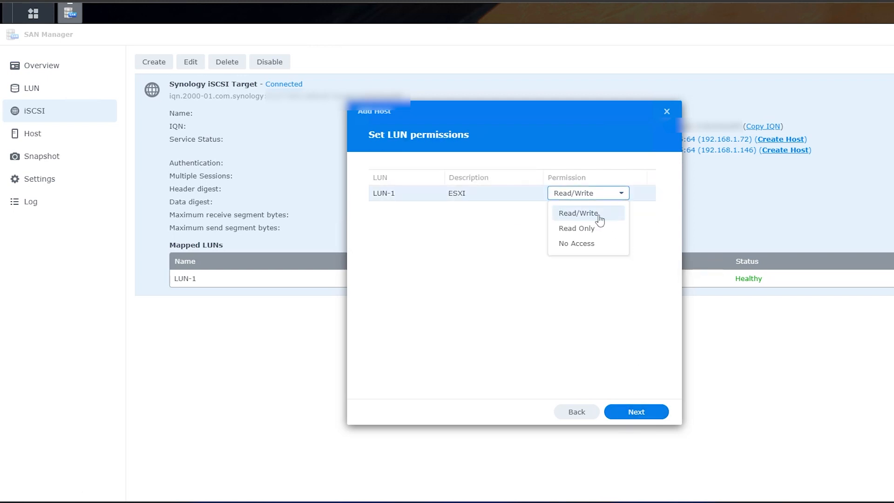
pyautogui.click(600, 218)
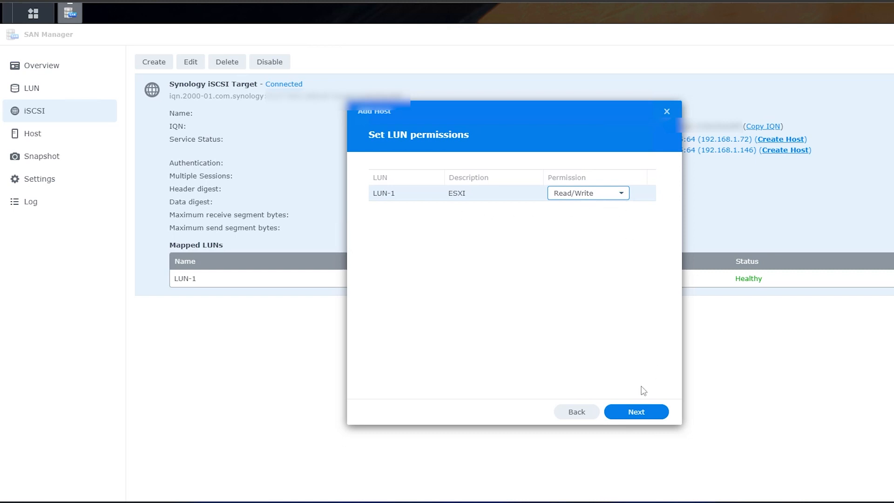
pyautogui.click(631, 413)
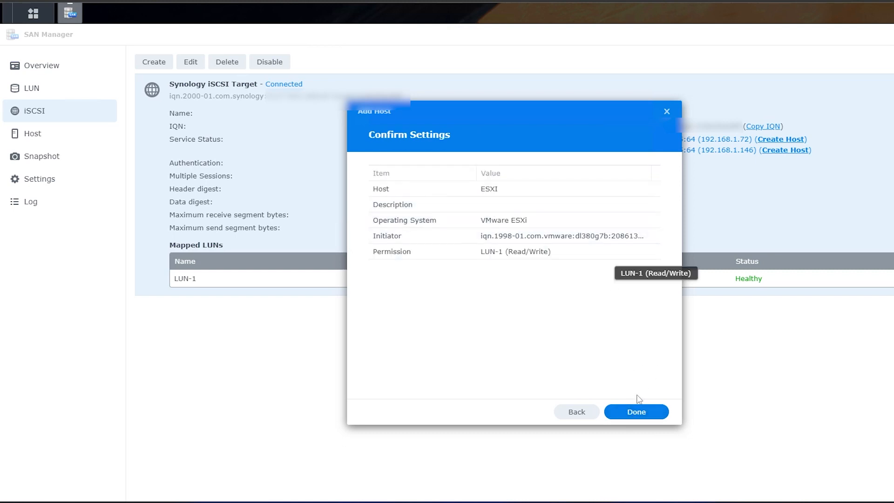
pyautogui.click(636, 412)
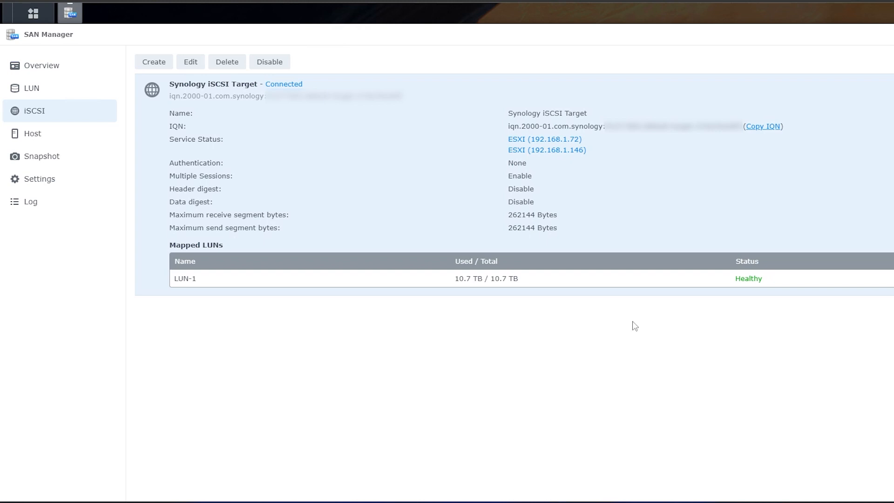
pyautogui.click(49, 139)
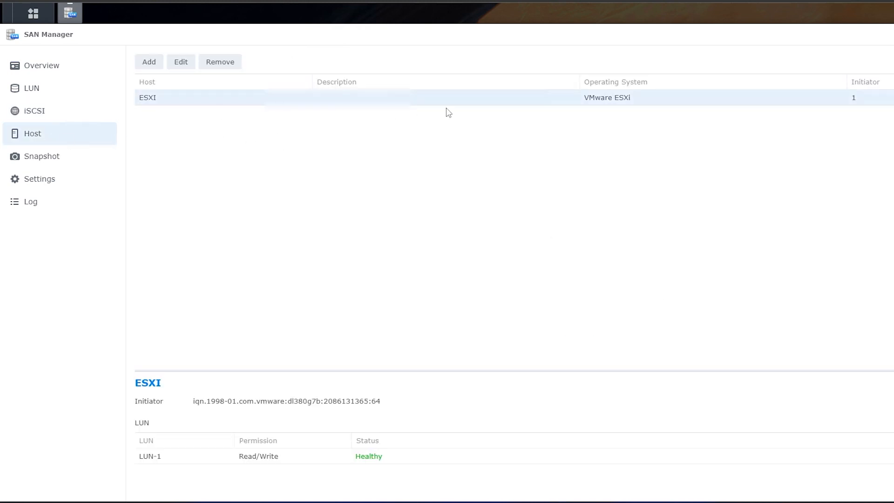
pyautogui.click(59, 117)
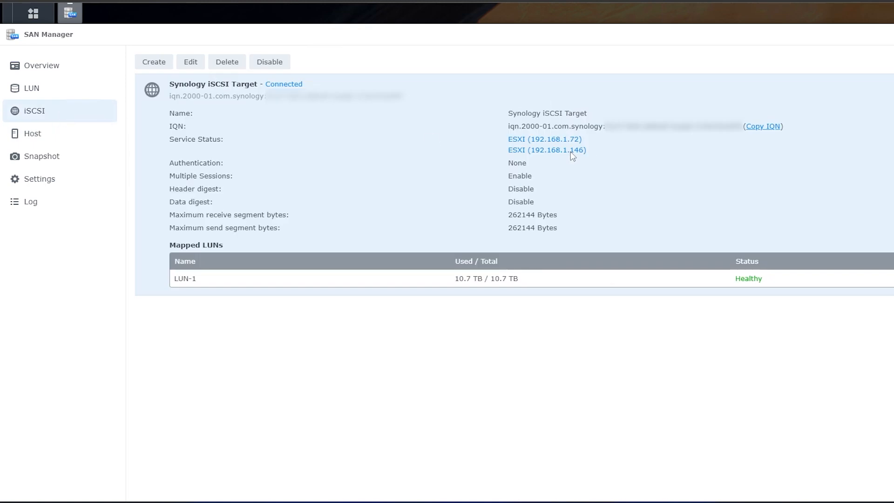
# - Change LUN-1's permission to Custom with Read/Write access for the ESXI host, and save the LUN
pyautogui.click(41, 98)
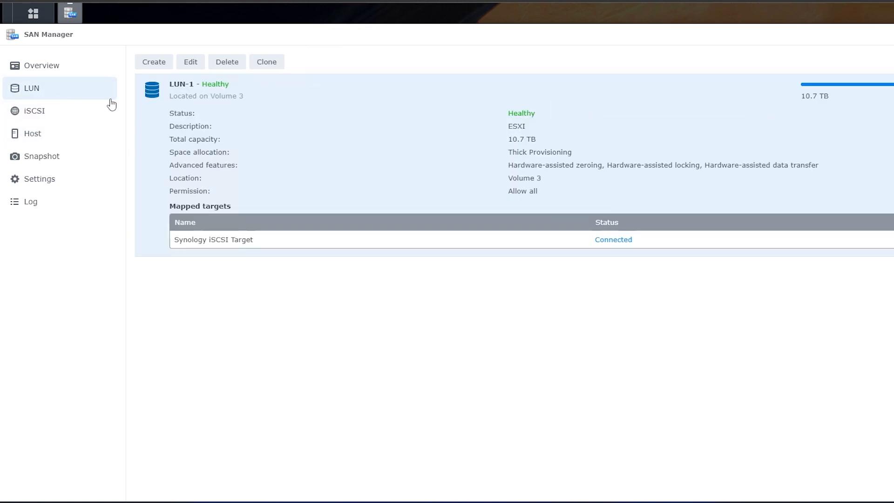
pyautogui.click(190, 62)
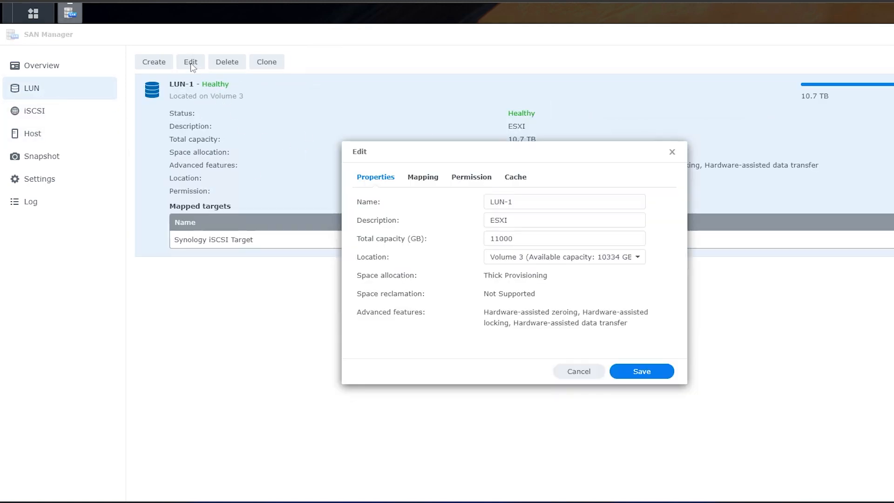
pyautogui.click(475, 179)
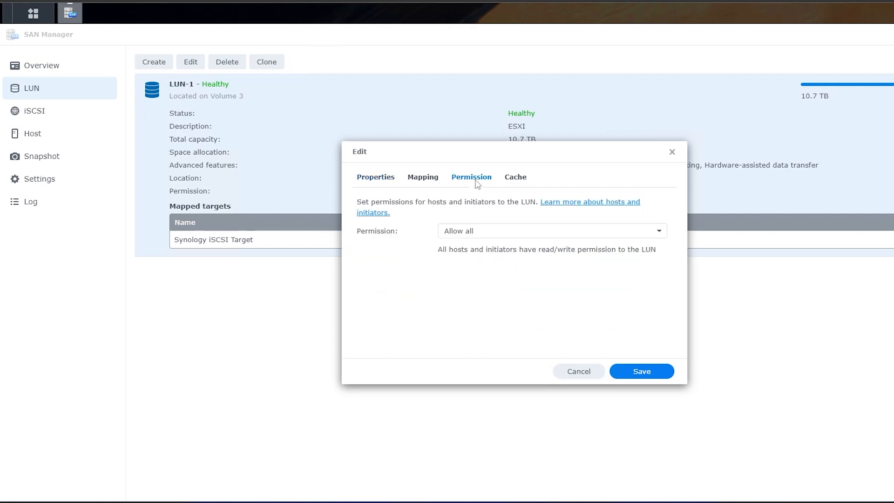
pyautogui.click(507, 233)
pyautogui.click(490, 272)
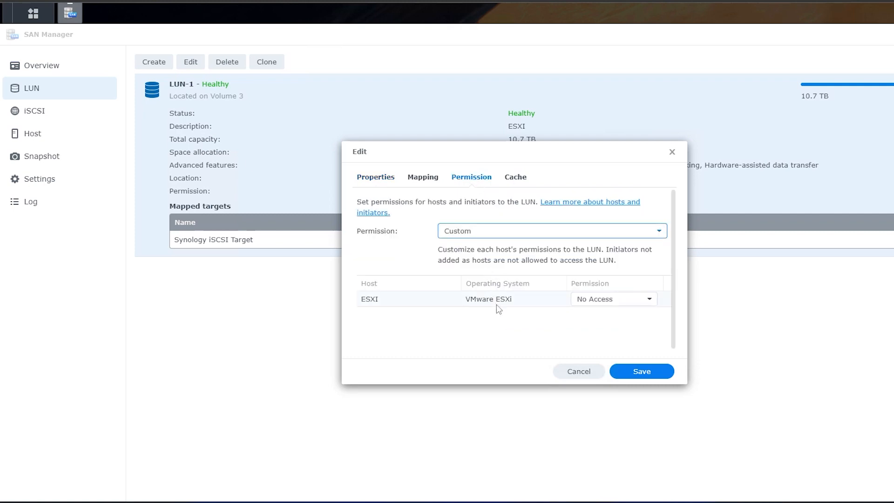
pyautogui.click(624, 305)
pyautogui.click(613, 320)
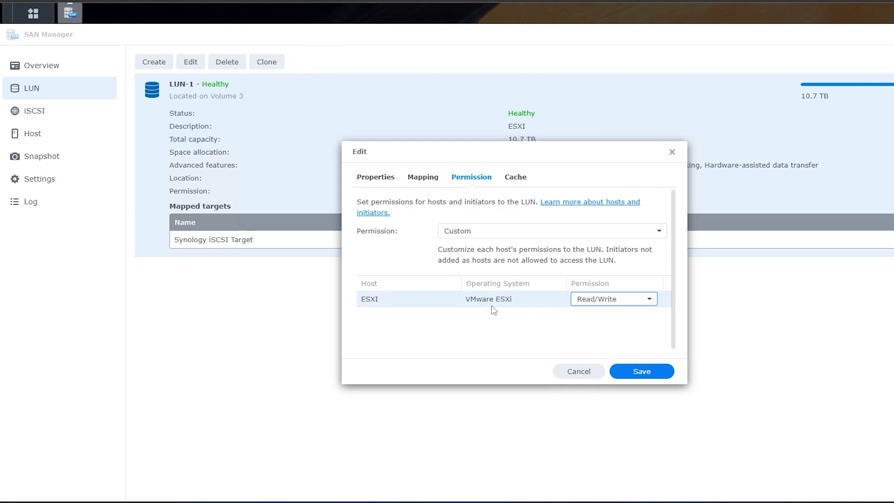
pyautogui.click(642, 378)
pyautogui.click(655, 299)
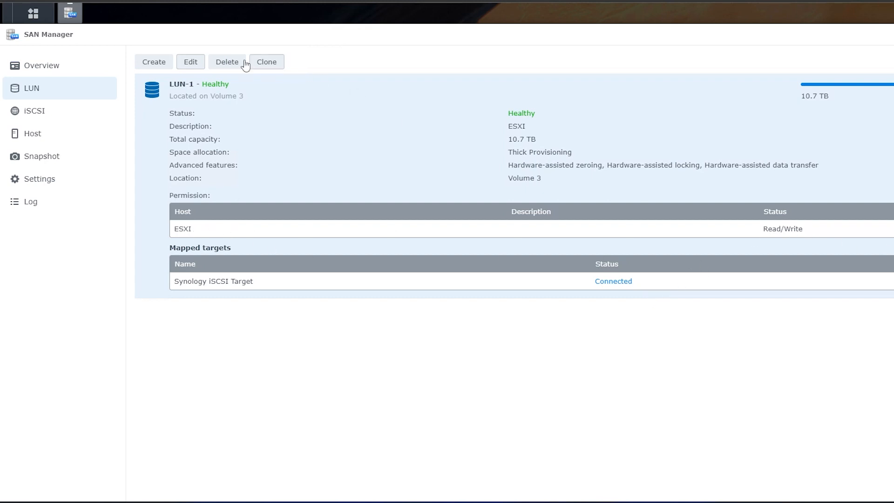
# - Review LUN-1's permission, mapping, cache and general properties without changing them, and return to the iSCSI target
pyautogui.click(200, 65)
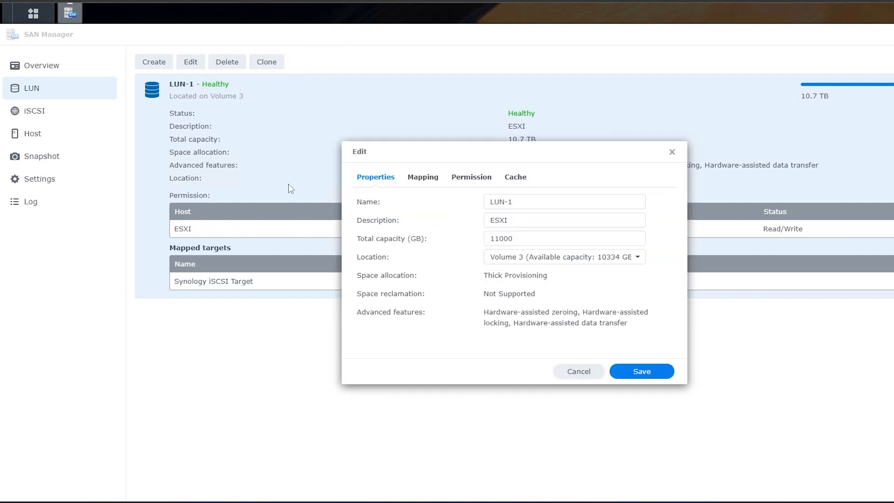
pyautogui.click(466, 180)
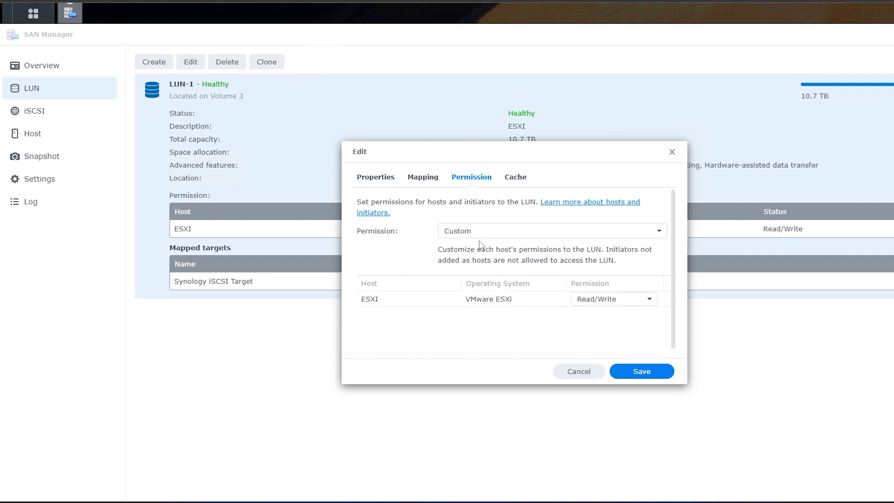
pyautogui.click(432, 179)
pyautogui.click(515, 177)
pyautogui.click(368, 182)
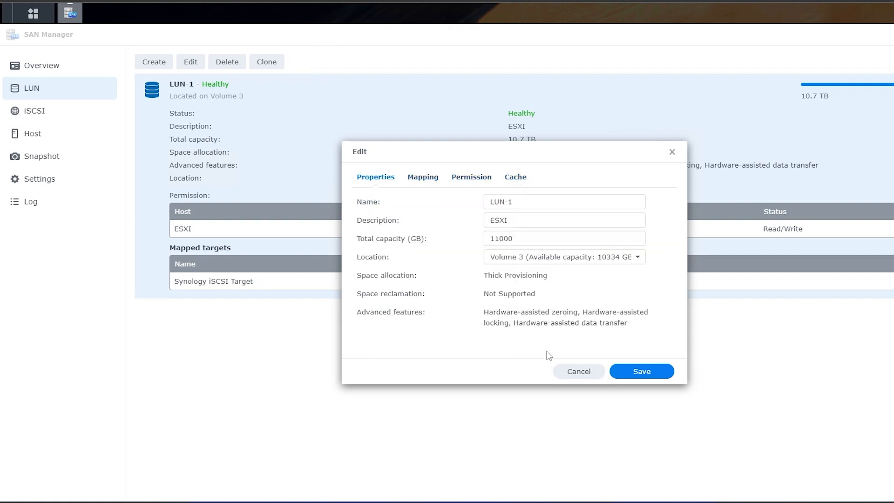
pyautogui.click(579, 372)
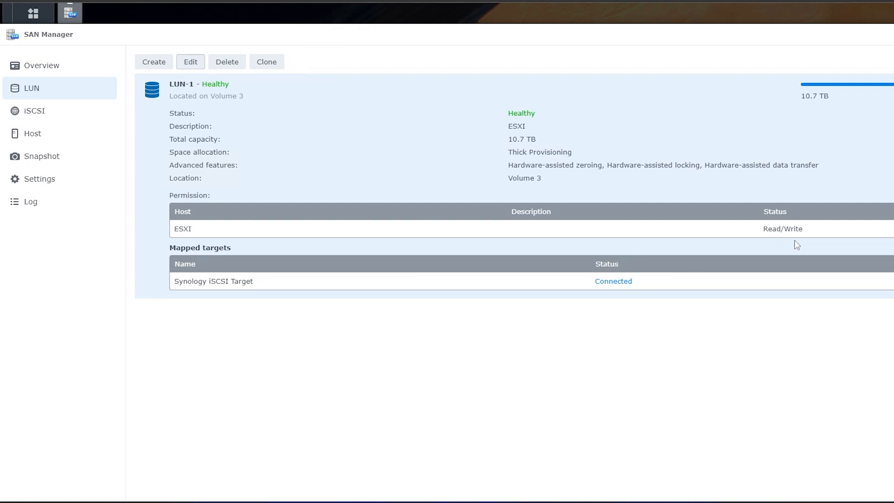
pyautogui.click(72, 117)
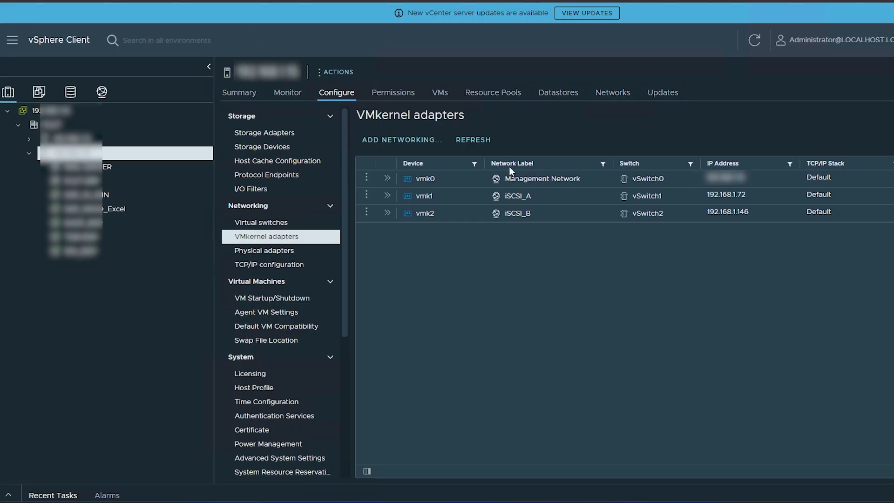
# - Switch to vSphere Client and check the Synology iSCSI disk among vmhba64's devices
pyautogui.click(285, 135)
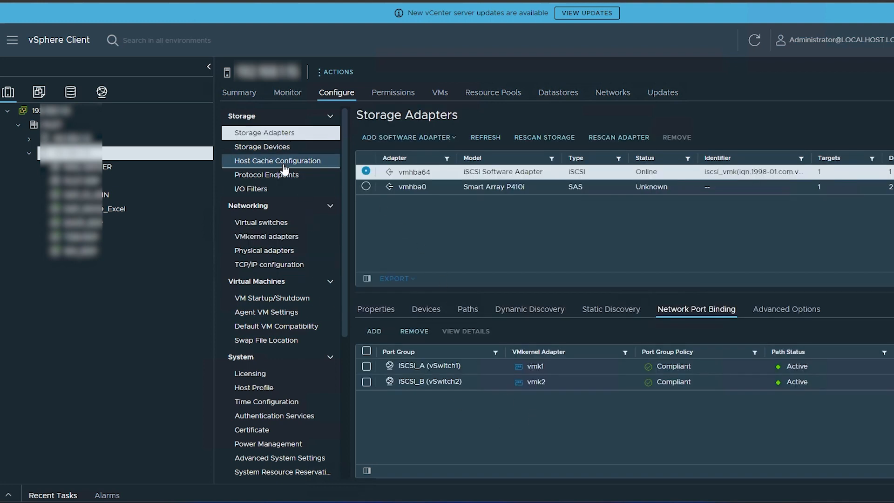
pyautogui.click(430, 312)
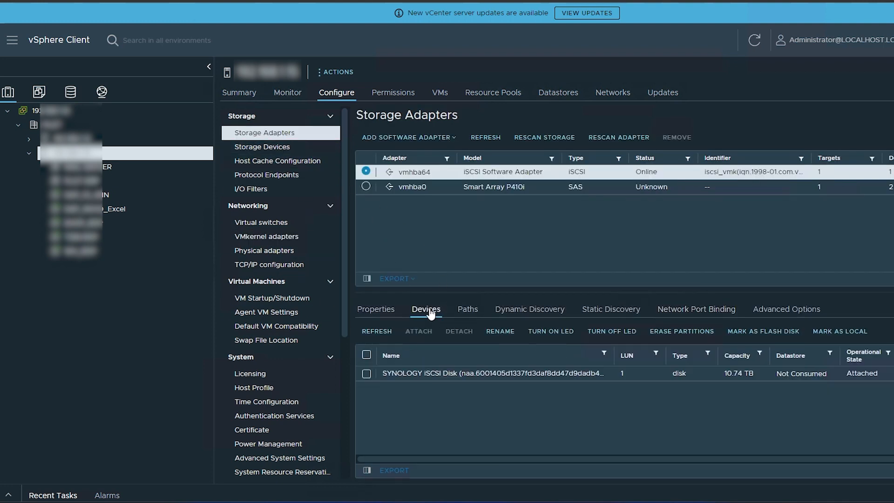
pyautogui.click(366, 373)
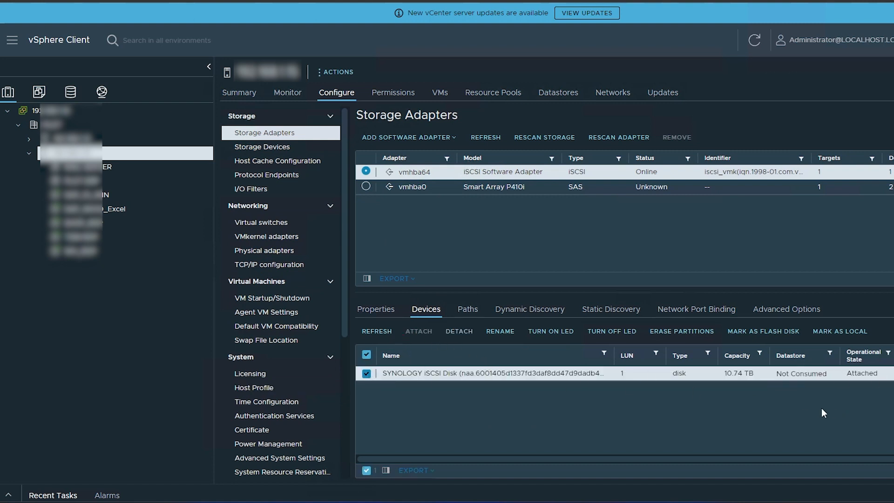
# - Start a new datastore on the datacenter with VMFS as its type
pyautogui.click(71, 92)
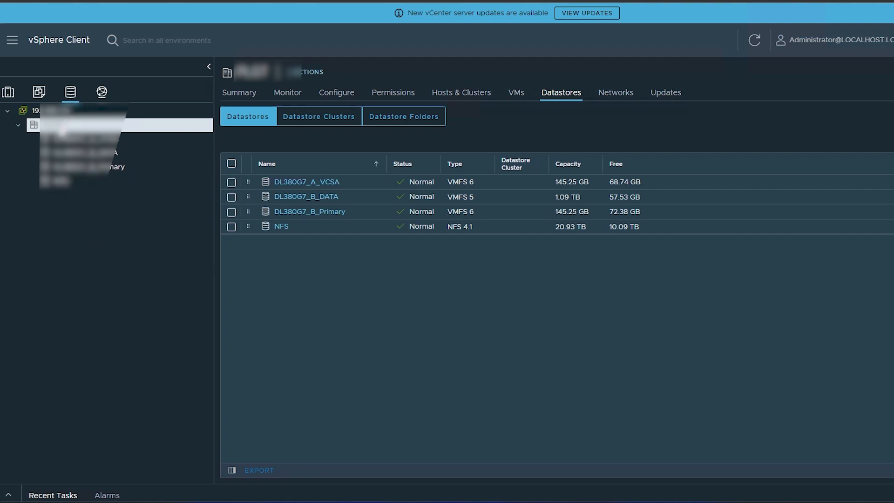
pyautogui.rightClick(59, 124)
pyautogui.moveTo(113, 270)
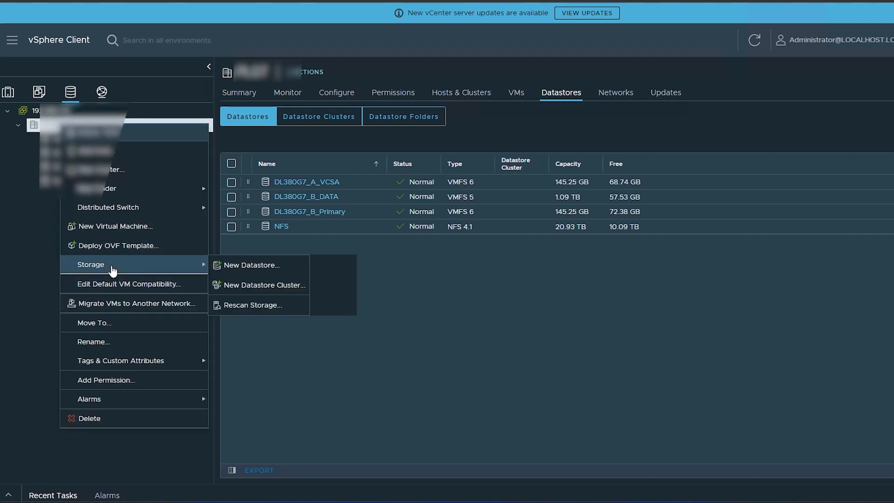
pyautogui.click(251, 265)
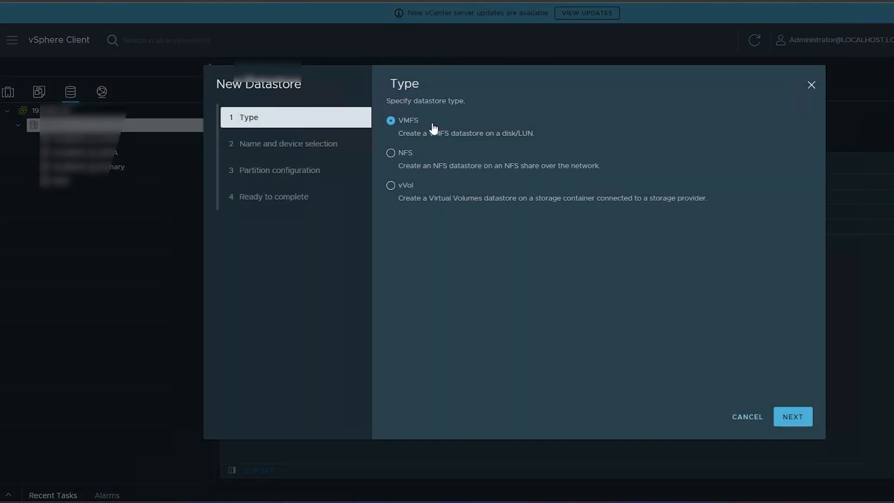
pyautogui.click(809, 410)
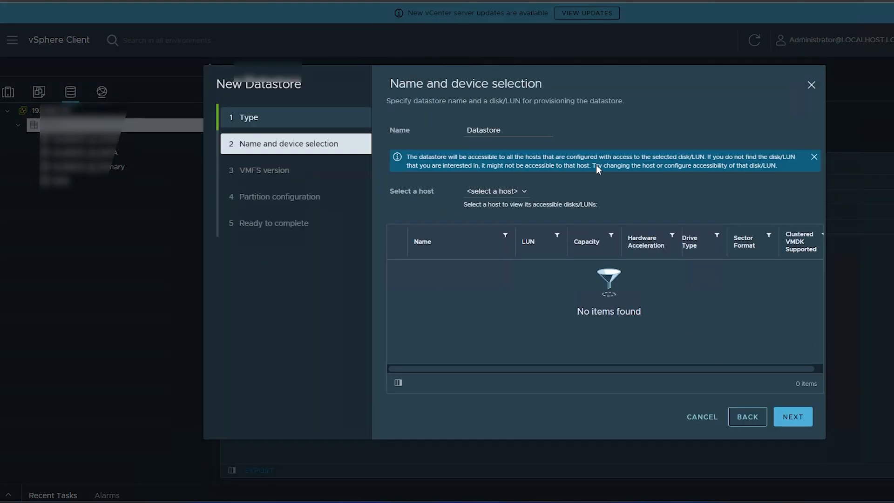
# - Name the datastore iSCSI-LUN, choose the ESXi host, and select the SYNOLOGY iSCSI Disk on LUN 1 as its device
pyautogui.click(522, 132)
pyautogui.hotkey('ctrl', 'a')
pyautogui.press('BackSpace')
pyautogui.click(518, 154)
pyautogui.click(497, 191)
pyautogui.click(502, 219)
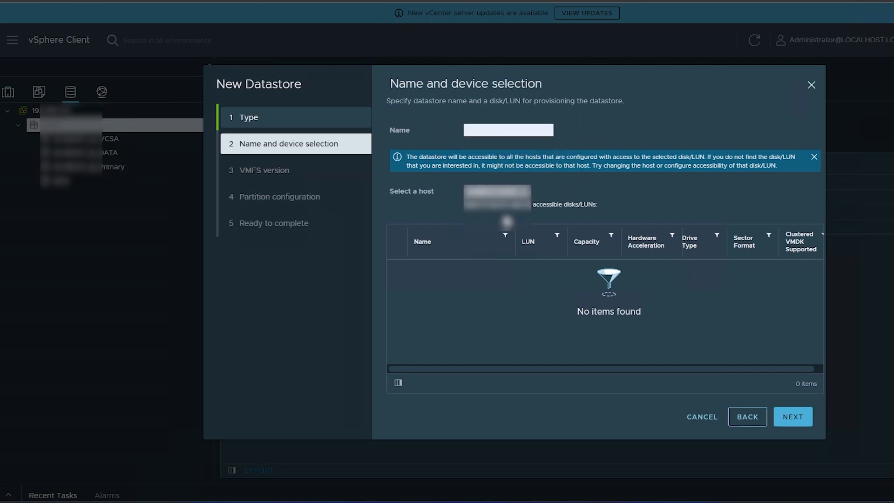
pyautogui.click(398, 267)
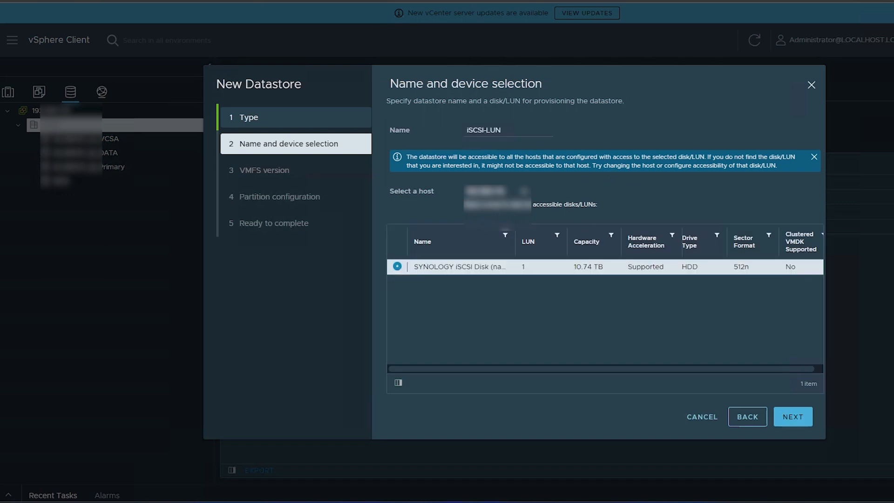
pyautogui.click(515, 130)
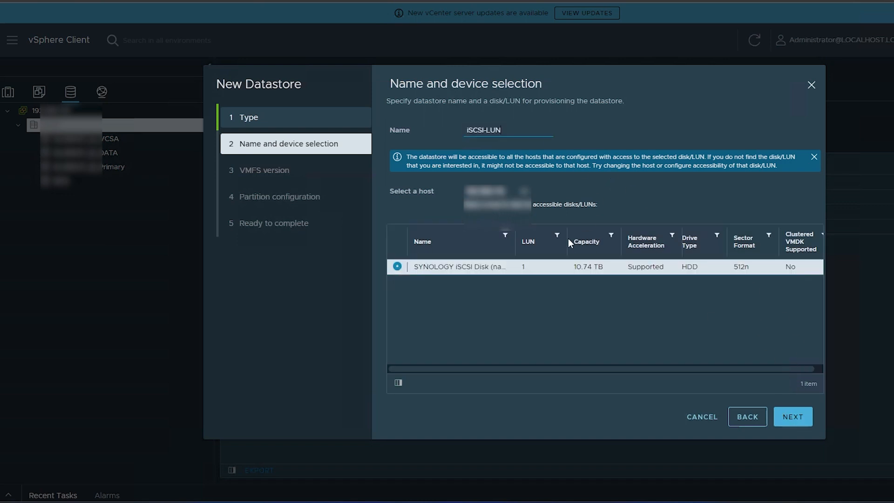
# - Create the datastore with the default VMFS version and partition settings, using all available partitions
pyautogui.click(797, 421)
pyautogui.click(797, 421)
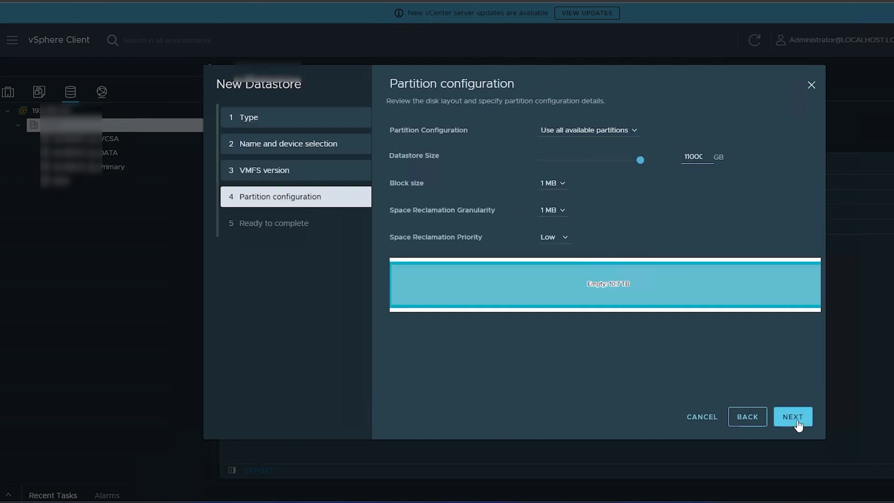
pyautogui.click(797, 421)
pyautogui.click(797, 421)
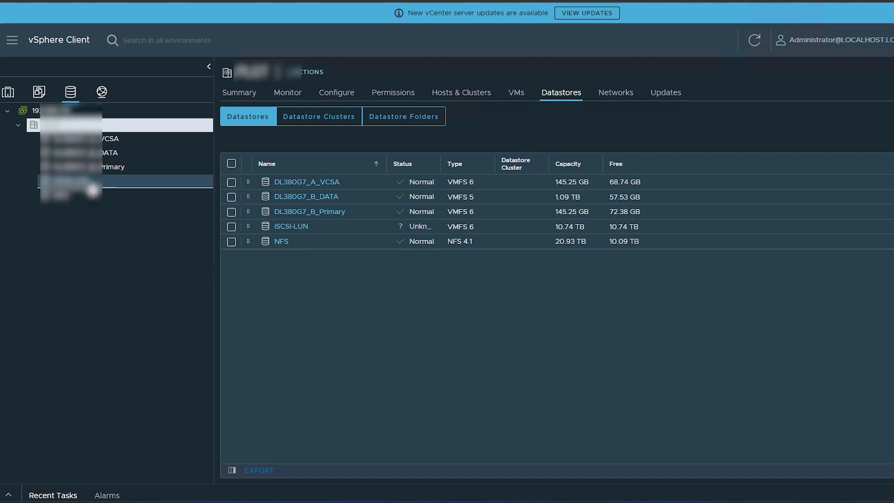
# - Check the iSCSI-LUN datastore's files and trace the Synology iSCSI disk among vmhba64's devices back to its datastore
pyautogui.click(90, 186)
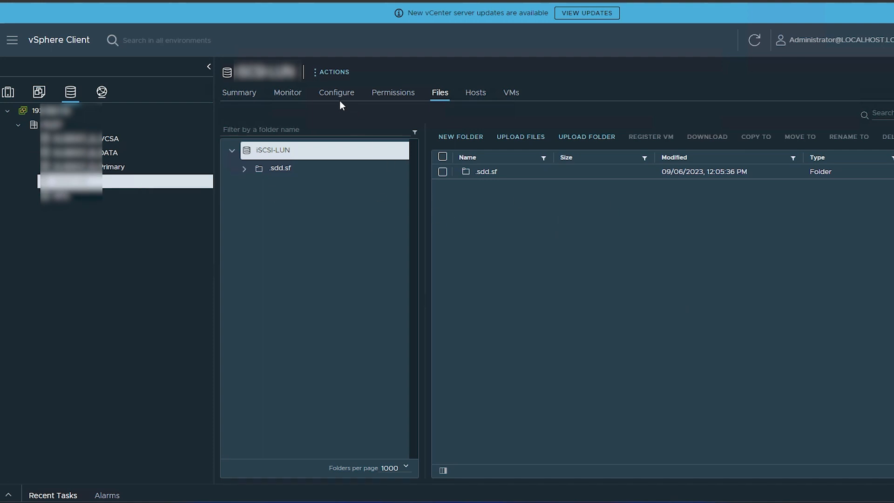
pyautogui.click(10, 92)
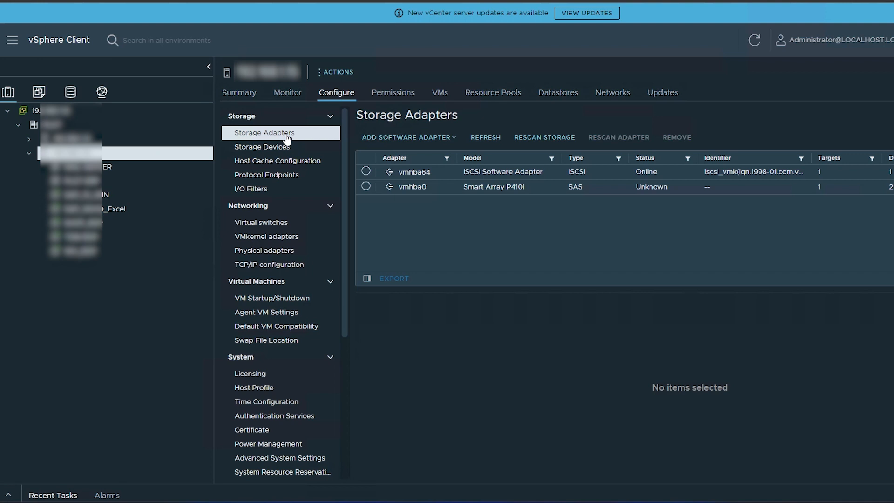
pyautogui.click(367, 171)
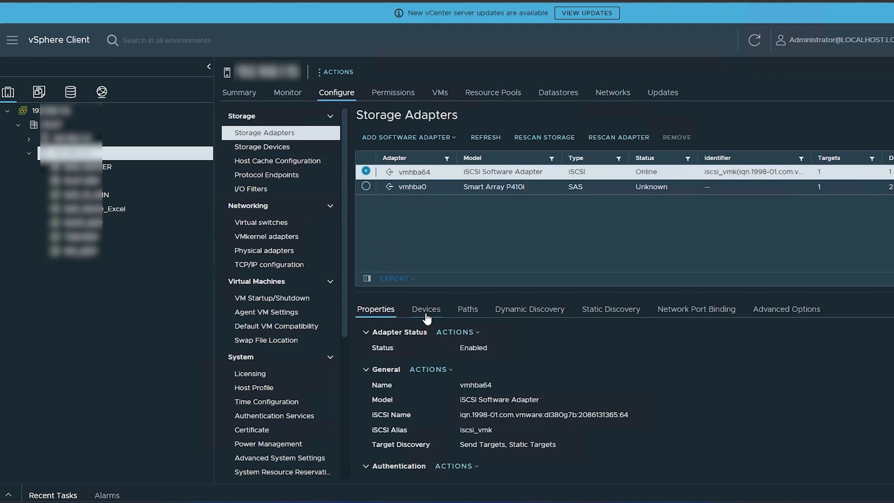
pyautogui.click(426, 314)
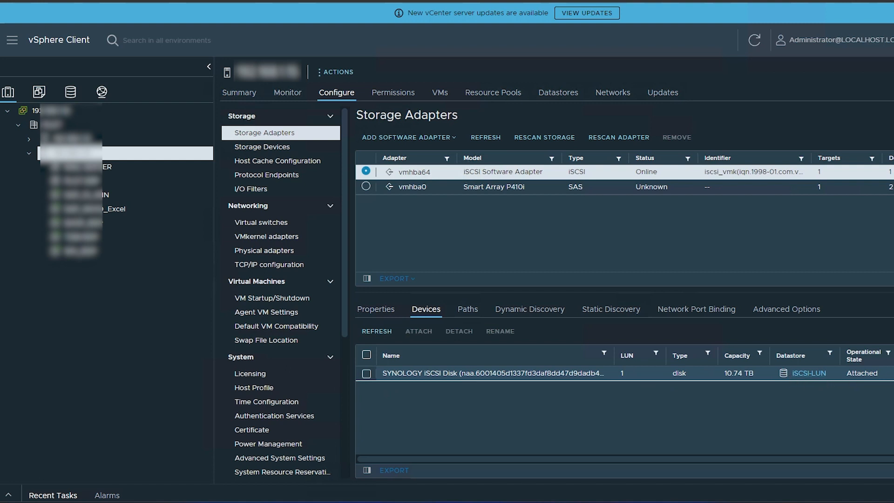
pyautogui.click(804, 374)
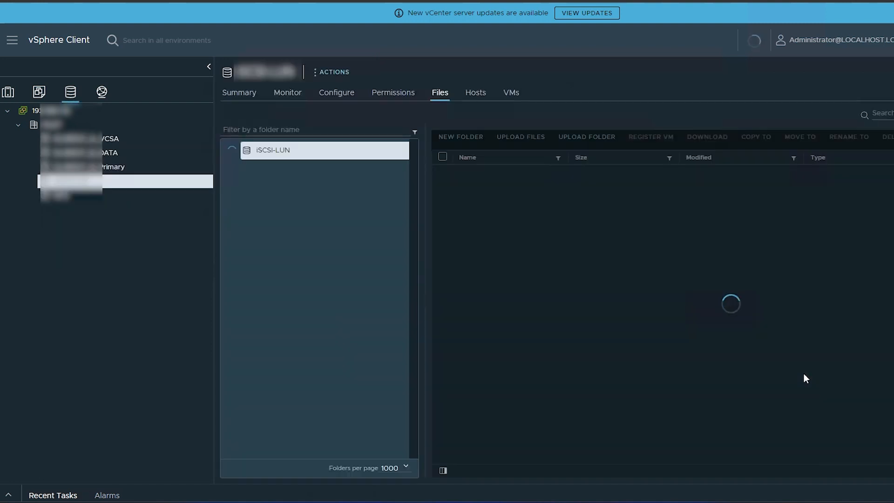
# - Return to the host's storage adapters and review vmhba64's devices and paths
pyautogui.click(8, 92)
pyautogui.click(365, 171)
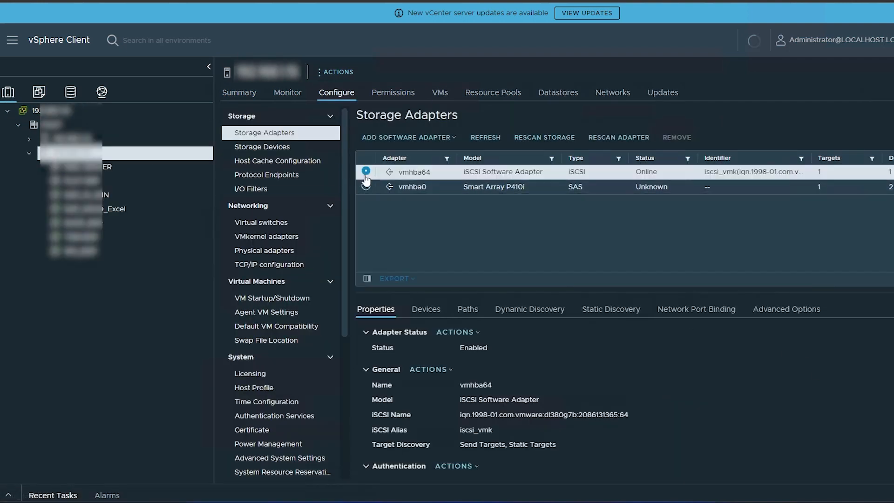
pyautogui.click(423, 311)
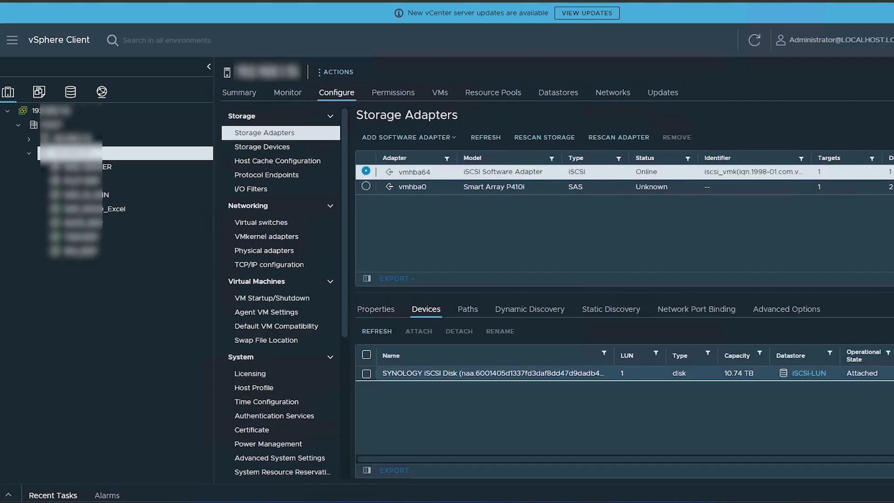
pyautogui.moveTo(765, 460); pyautogui.dragTo(656, 461)
pyautogui.click(459, 309)
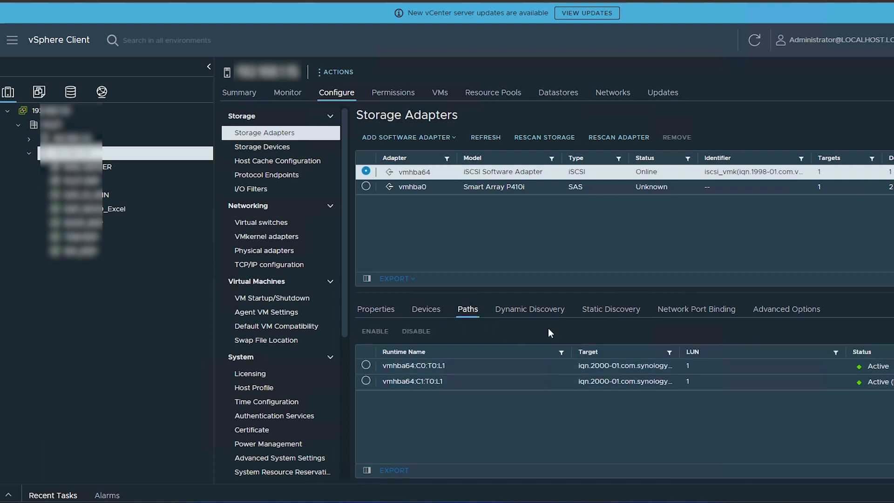
# - Review the network port binding and advanced options of vmhba64
pyautogui.click(707, 311)
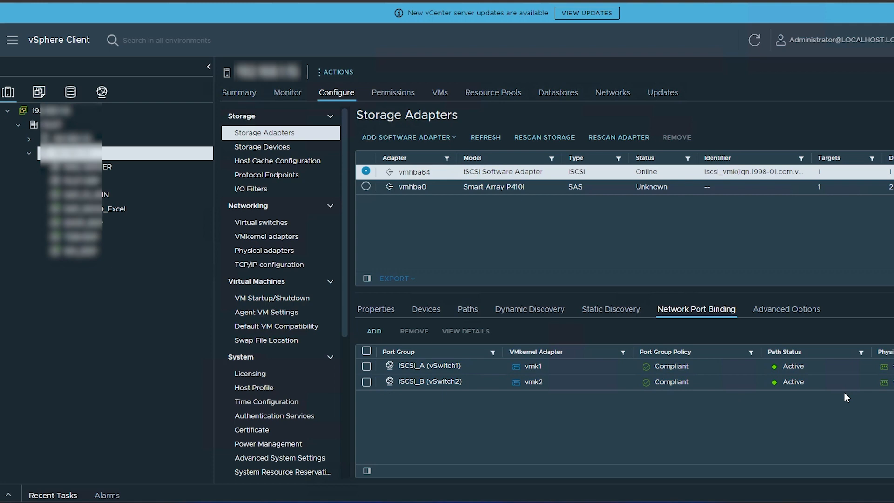
pyautogui.click(786, 309)
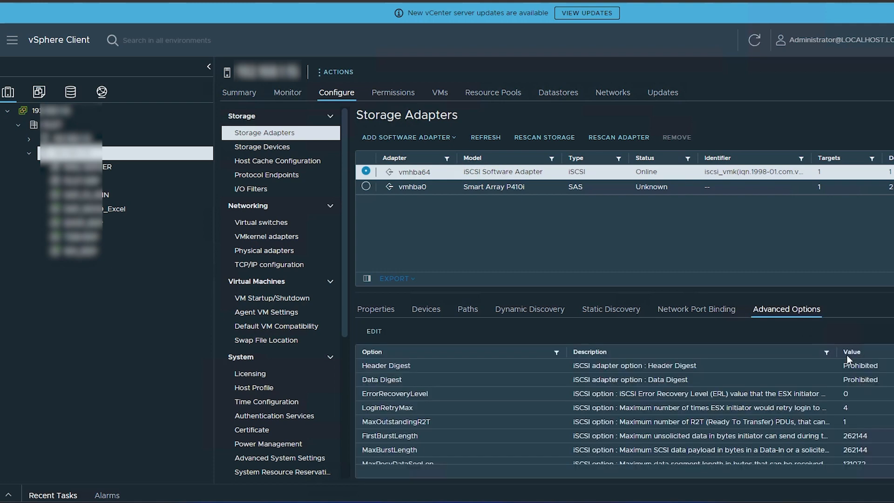
pyautogui.scroll(-4, 605, 410)
pyautogui.scroll(4, 605, 419)
# - Compare the MTU settings of the host's VMkernel adapters vmk1 and vmk2
pyautogui.click(266, 236)
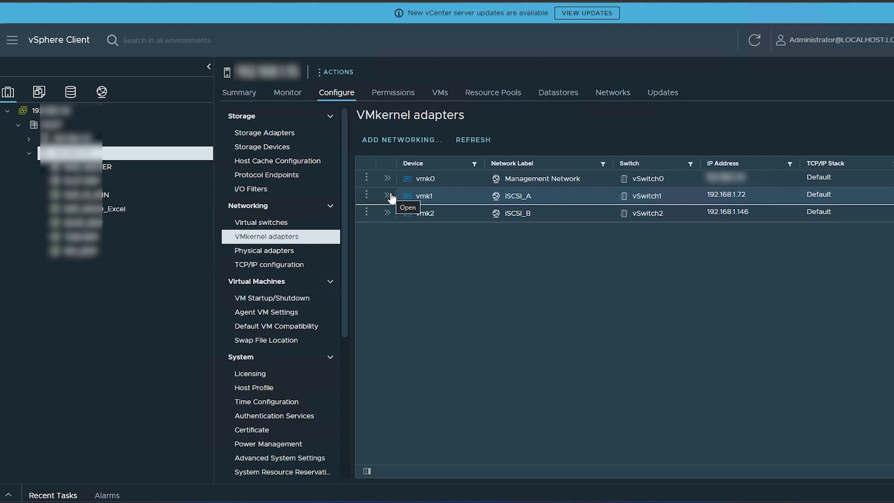
pyautogui.click(390, 196)
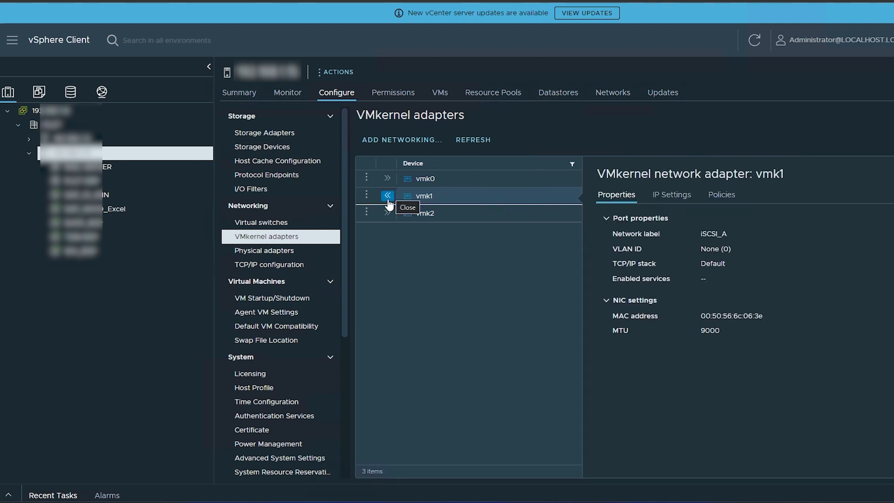
pyautogui.click(387, 215)
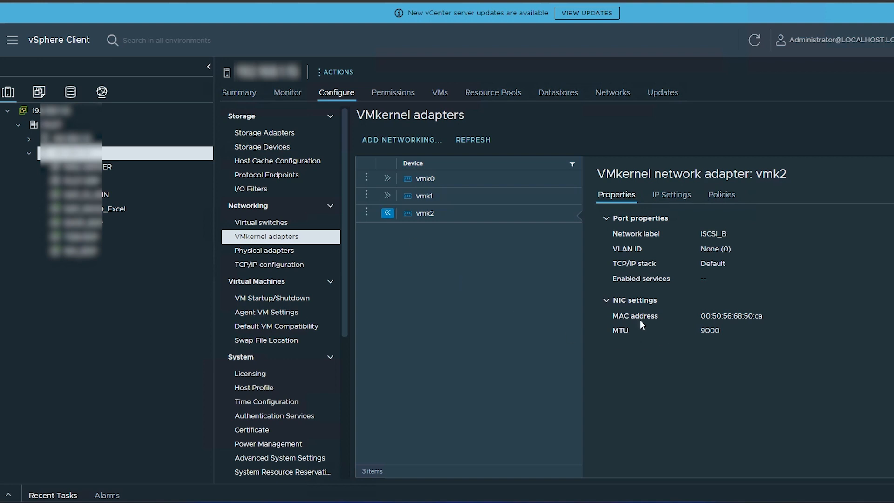
pyautogui.click(387, 195)
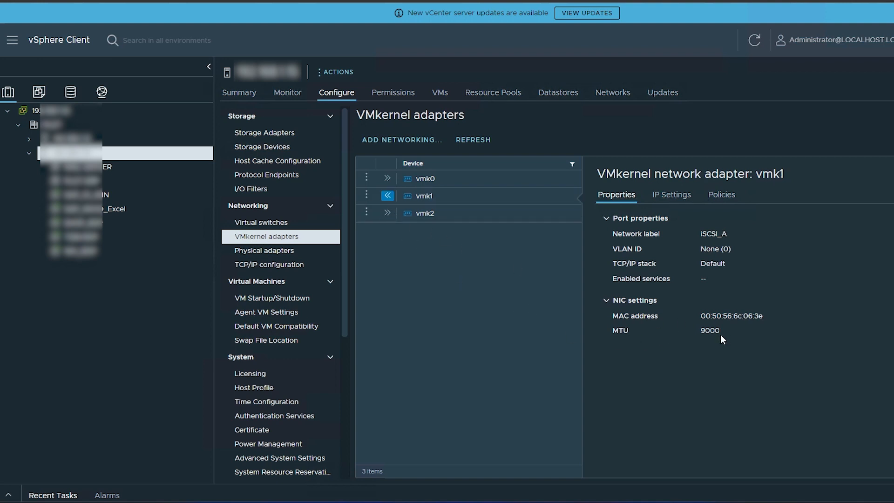
pyautogui.click(387, 213)
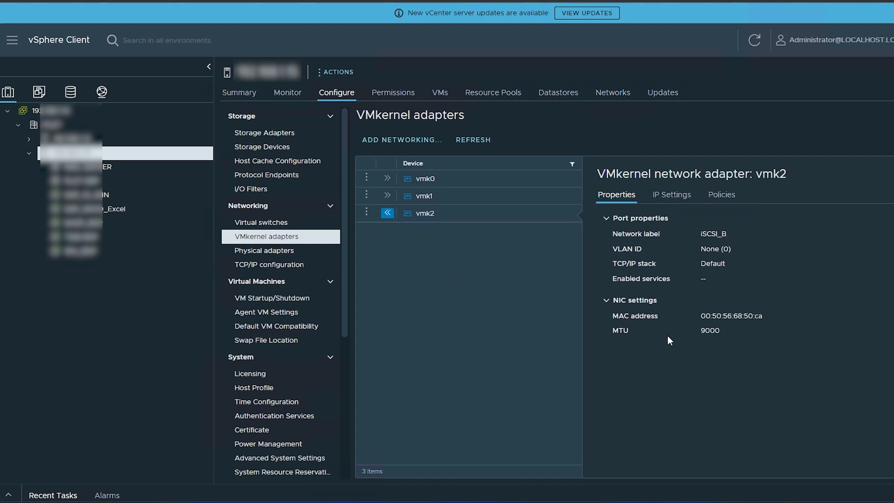
# - Check the MTU in the settings of vSwitch1 and vSwitch2, leaving both without saving changes
pyautogui.click(274, 224)
pyautogui.scroll(-3, 625, 386)
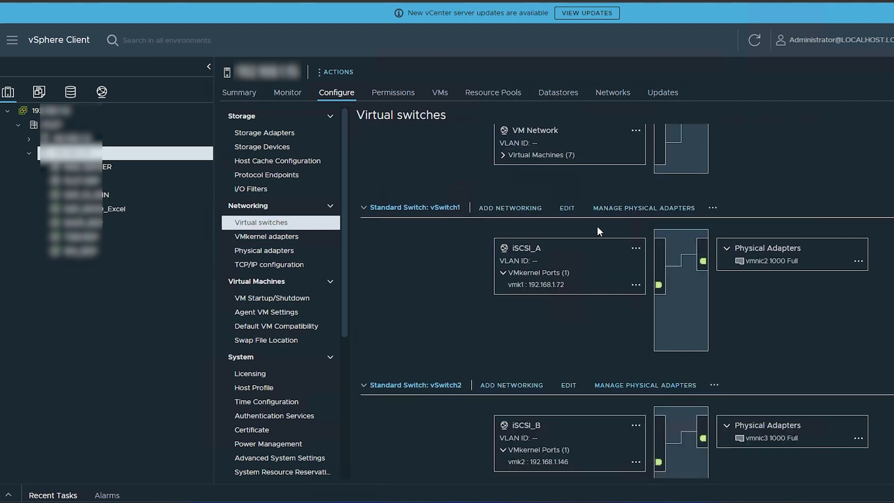
pyautogui.click(567, 208)
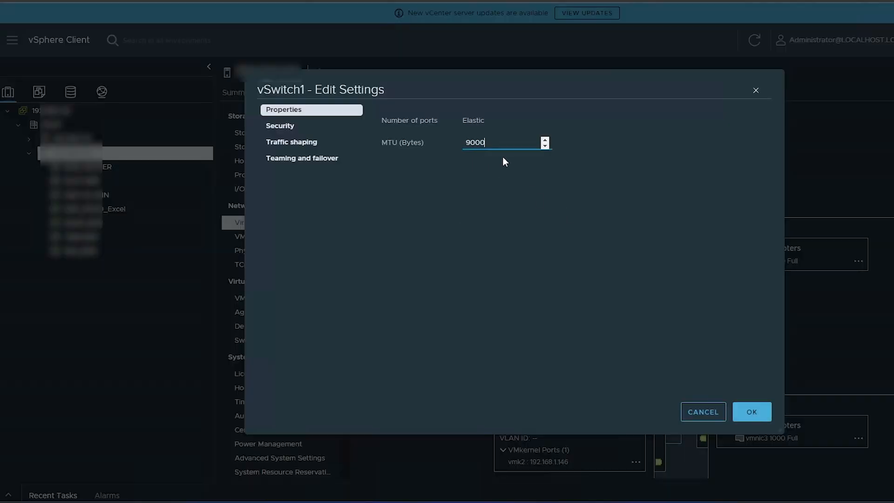
pyautogui.click(703, 413)
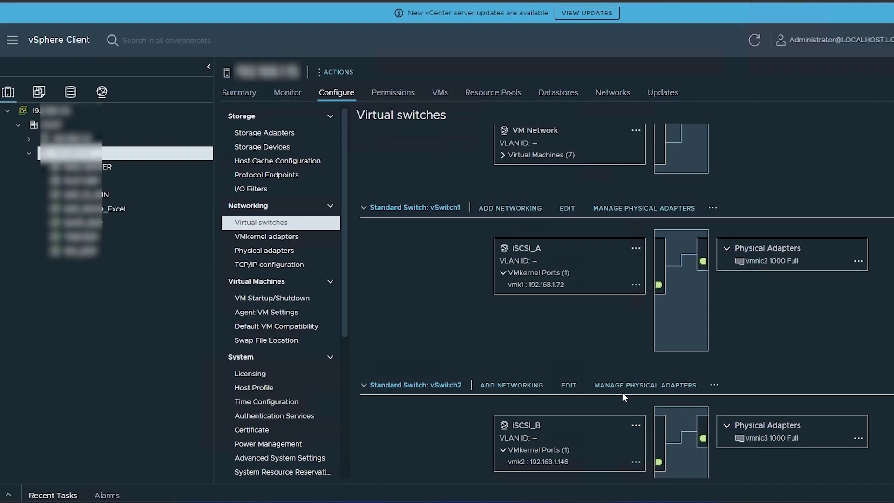
pyautogui.click(570, 389)
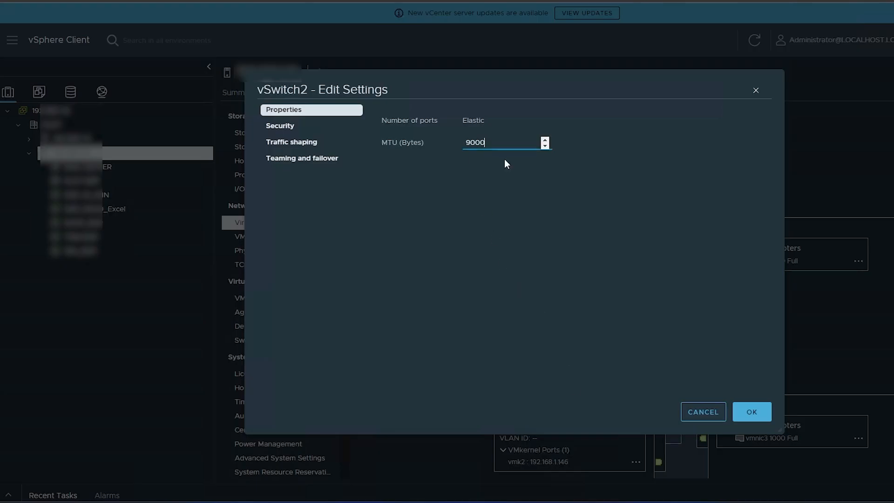
pyautogui.click(714, 413)
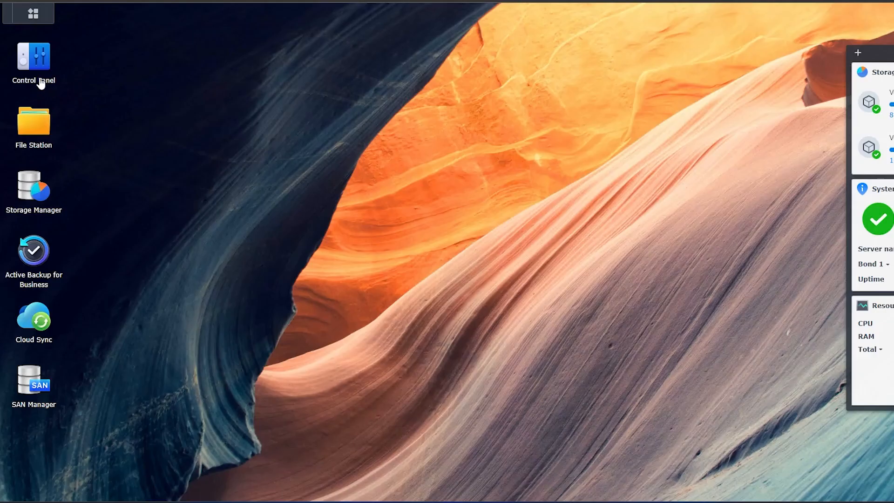
# - Switch to Synology DSM and inspect the link aggregation mode and IPv4 settings of network interface Bond 1
pyautogui.click(32, 65)
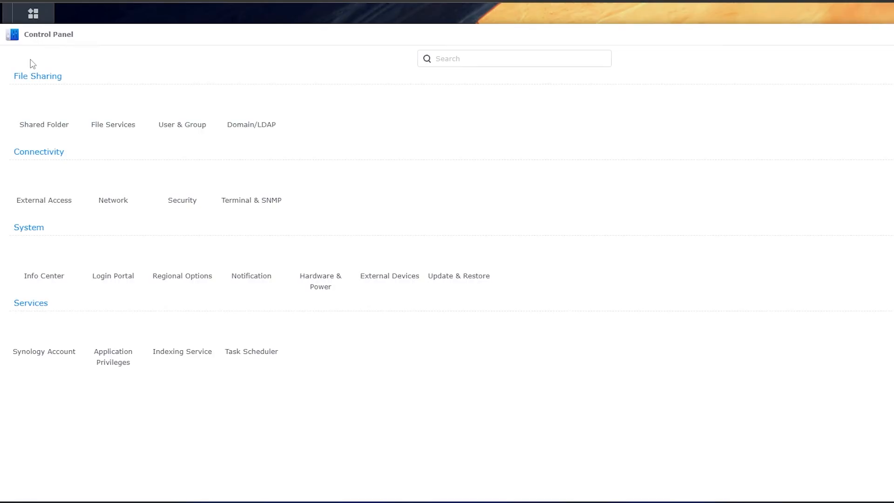
pyautogui.click(119, 194)
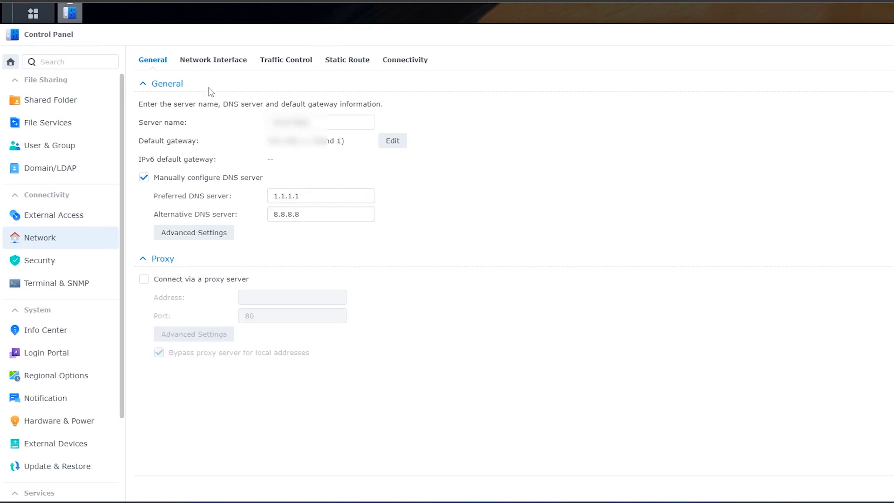
pyautogui.click(234, 59)
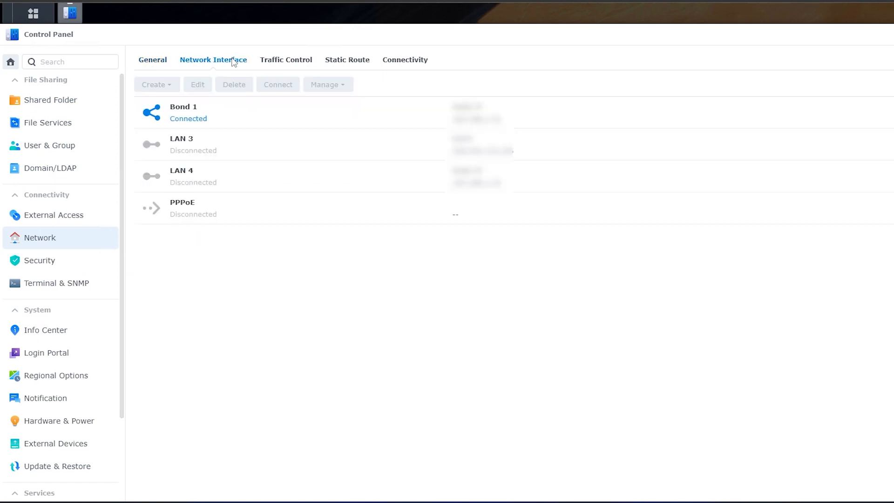
pyautogui.click(203, 119)
pyautogui.click(198, 85)
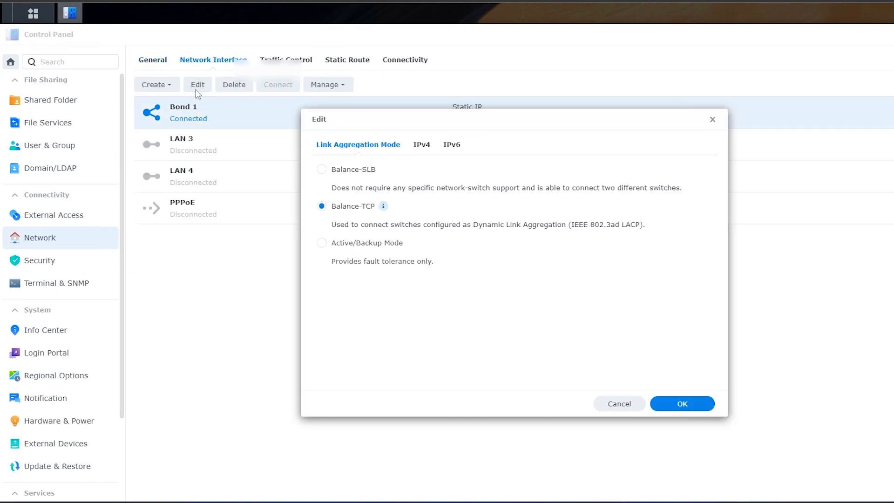
pyautogui.click(424, 148)
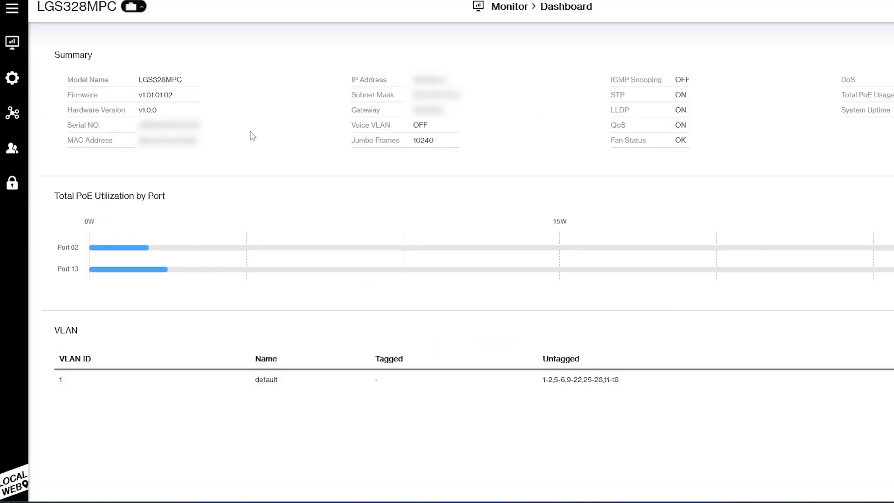
# - Switch to the LGS328MPC network switch's web interface and check jumbo frames on its dashboard and in its port settings
pyautogui.moveTo(359, 141); pyautogui.dragTo(412, 77)
pyautogui.click(436, 143)
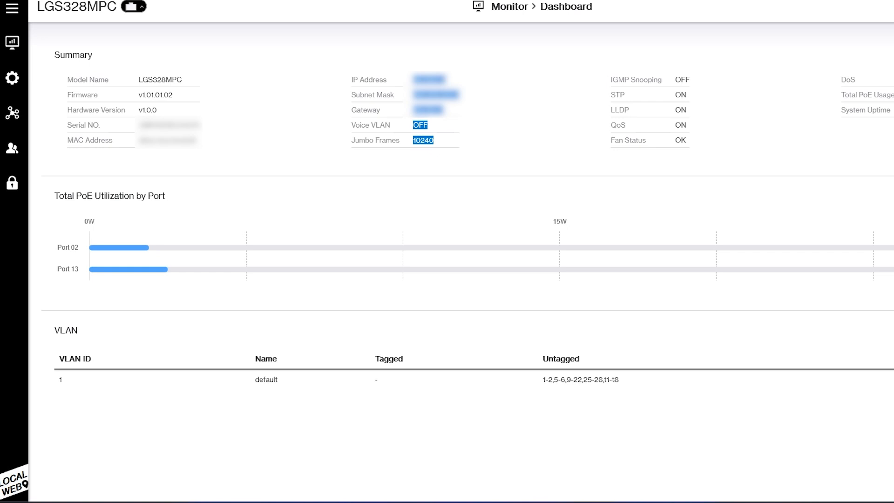
pyautogui.click(424, 146)
pyautogui.click(14, 80)
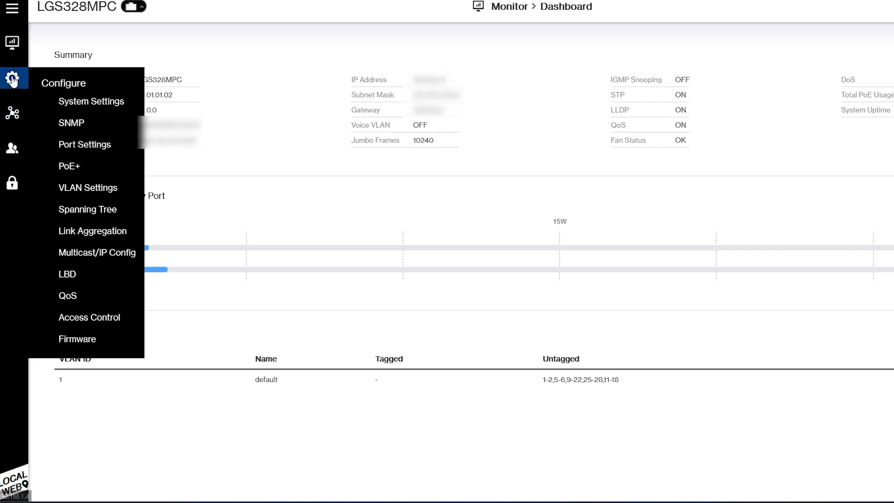
pyautogui.click(92, 153)
pyautogui.moveTo(22, 84)
pyautogui.click(78, 146)
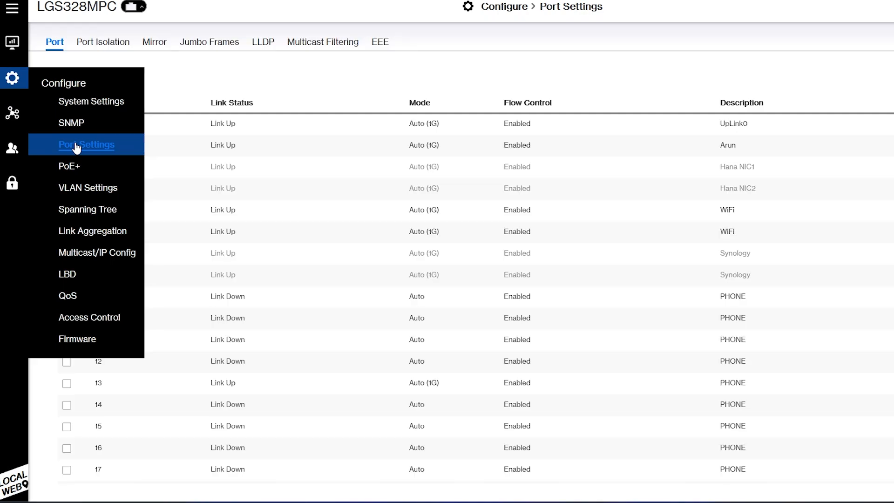
pyautogui.click(215, 48)
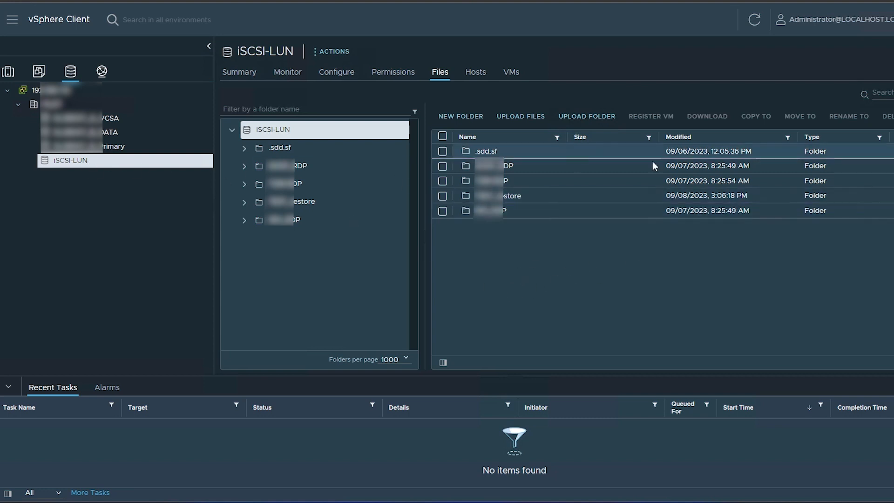
# - Switch to vSphere Client and examine the virtual machines stored on the iSCSI-LUN datastore
pyautogui.click(513, 75)
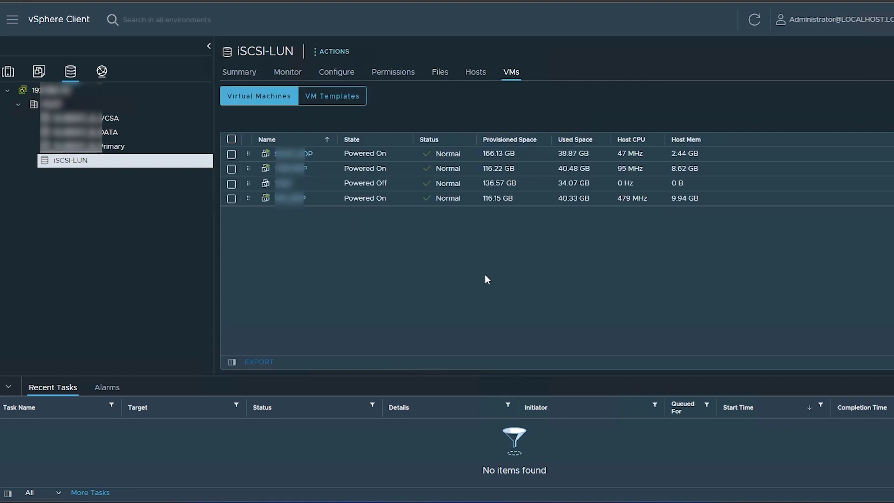